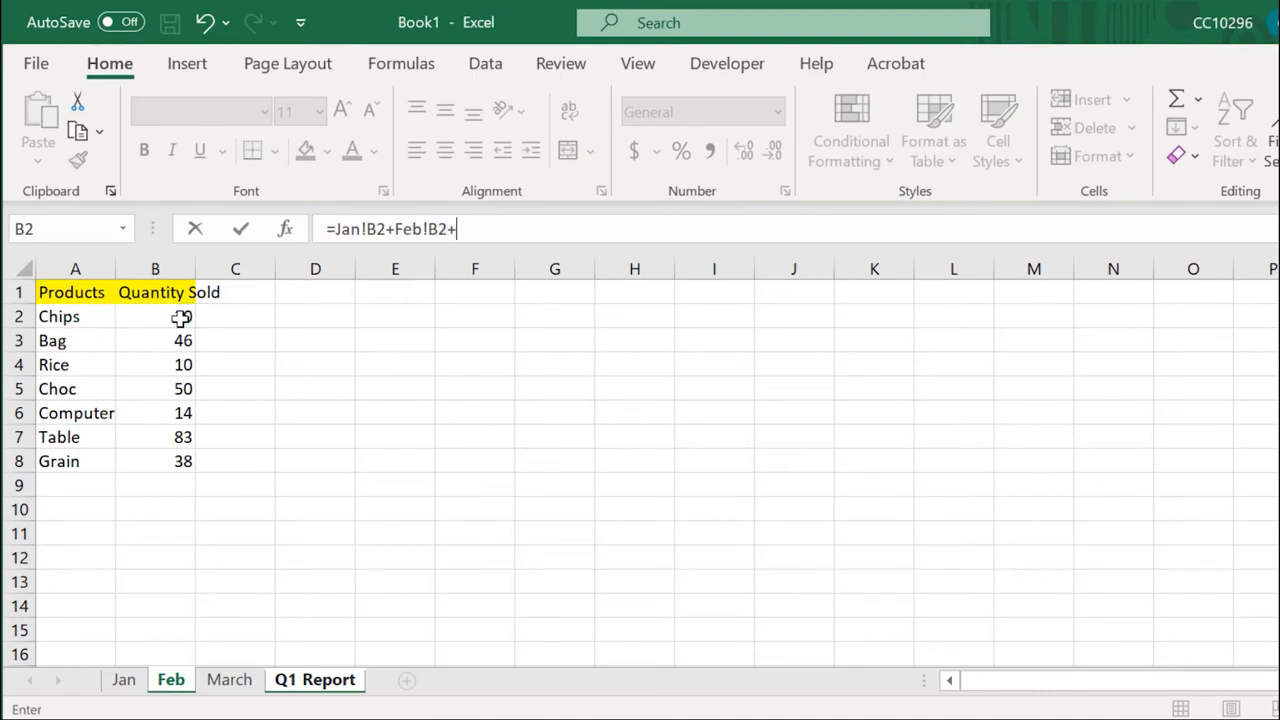
Add the March sheet's cell B2 as the third term of the formula =Jan!B2+Feb!B2+
{"action": "left_click", "coordinate": [245, 680]}
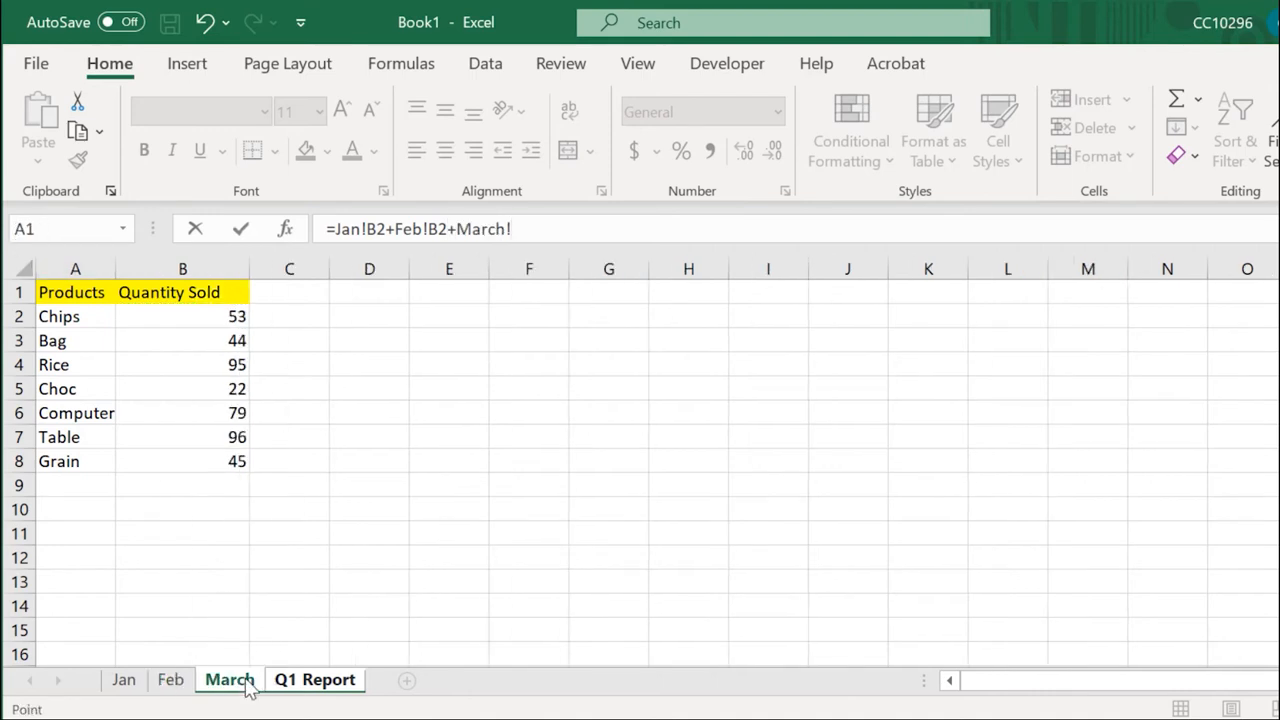
{"action": "left_click", "coordinate": [210, 316]}
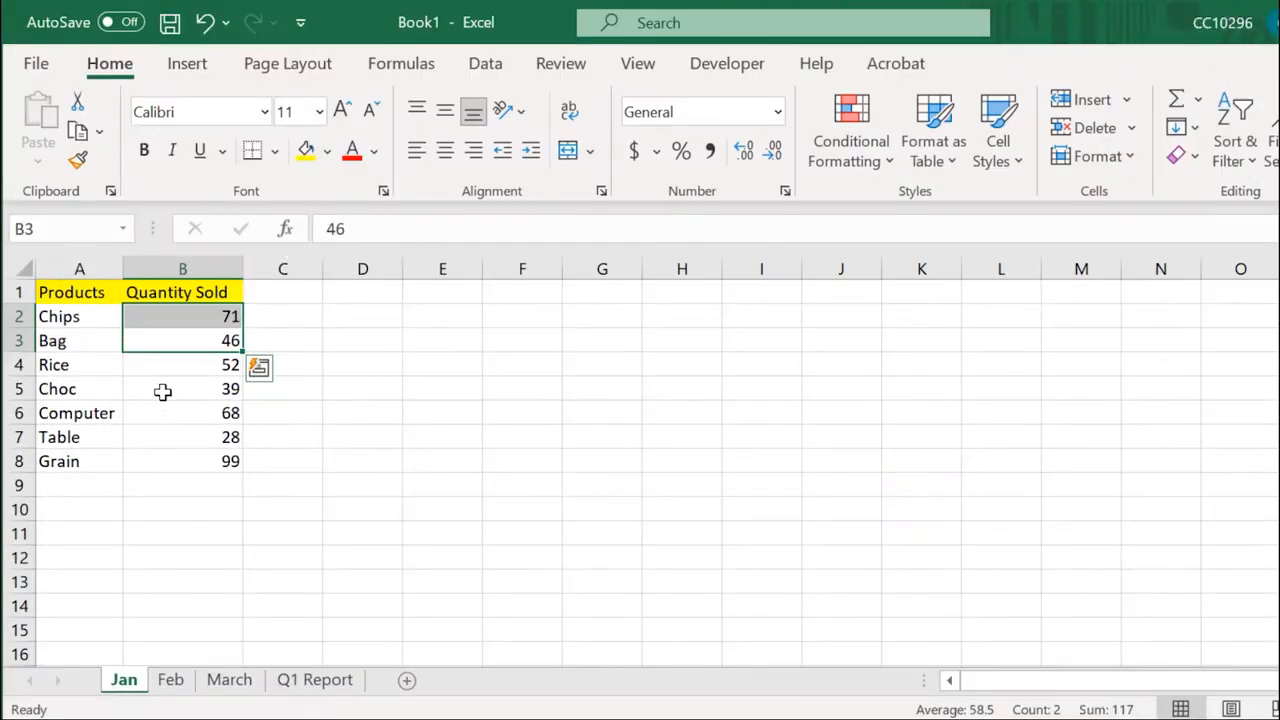
Review the product quantities on the Jan, Feb and March sheets, ending on the Q1 Report sheet
{"action": "left_click", "coordinate": [162, 392]}
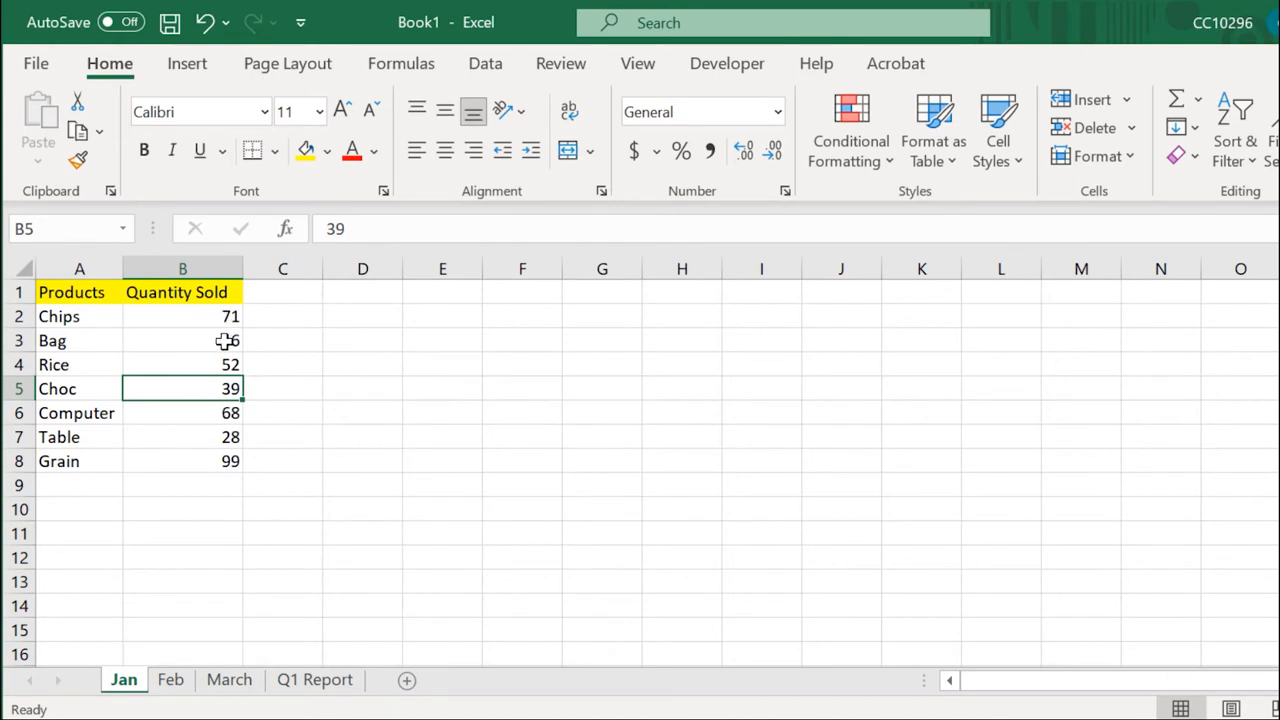
{"action": "left_click", "coordinate": [166, 684]}
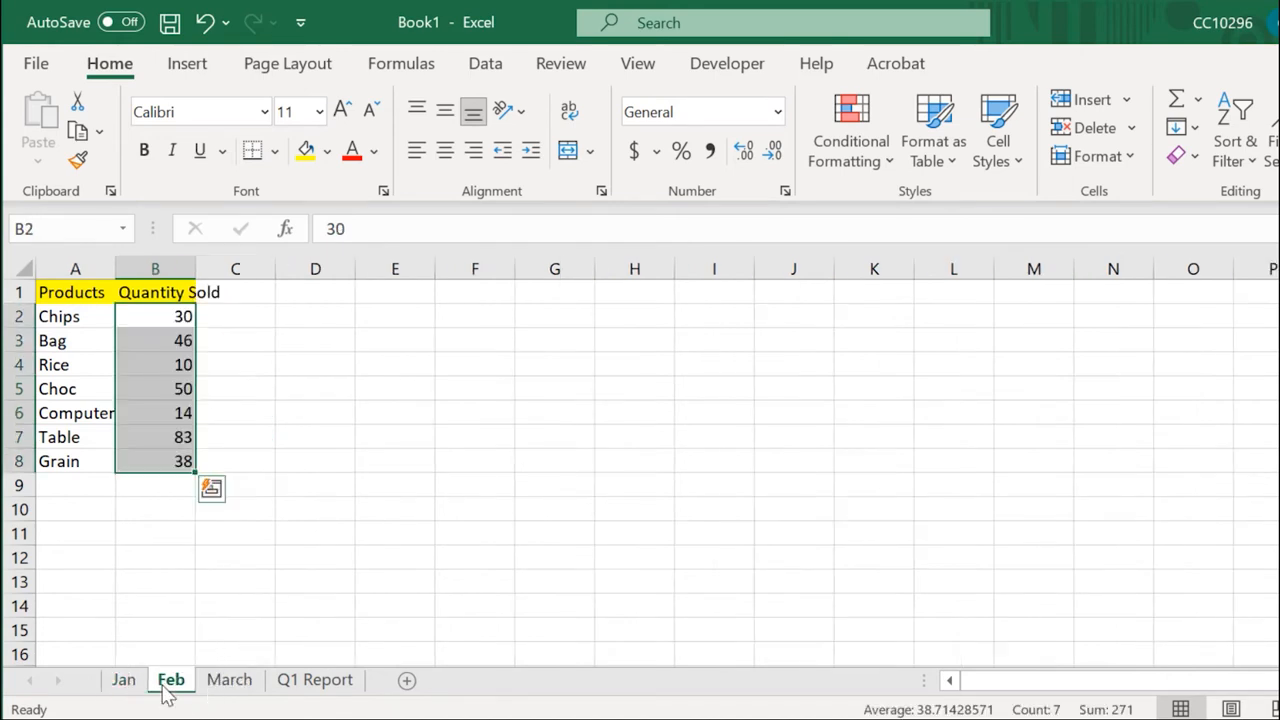
{"action": "left_click", "coordinate": [245, 686]}
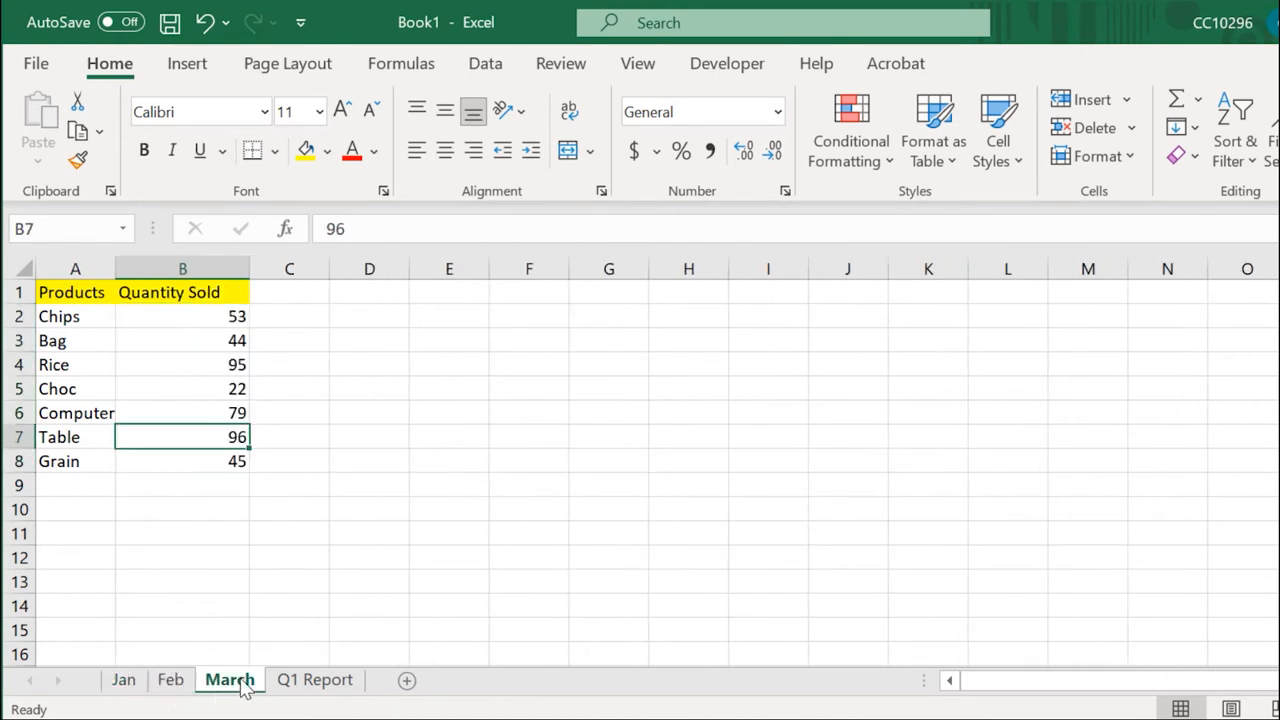
{"action": "left_click", "coordinate": [314, 680]}
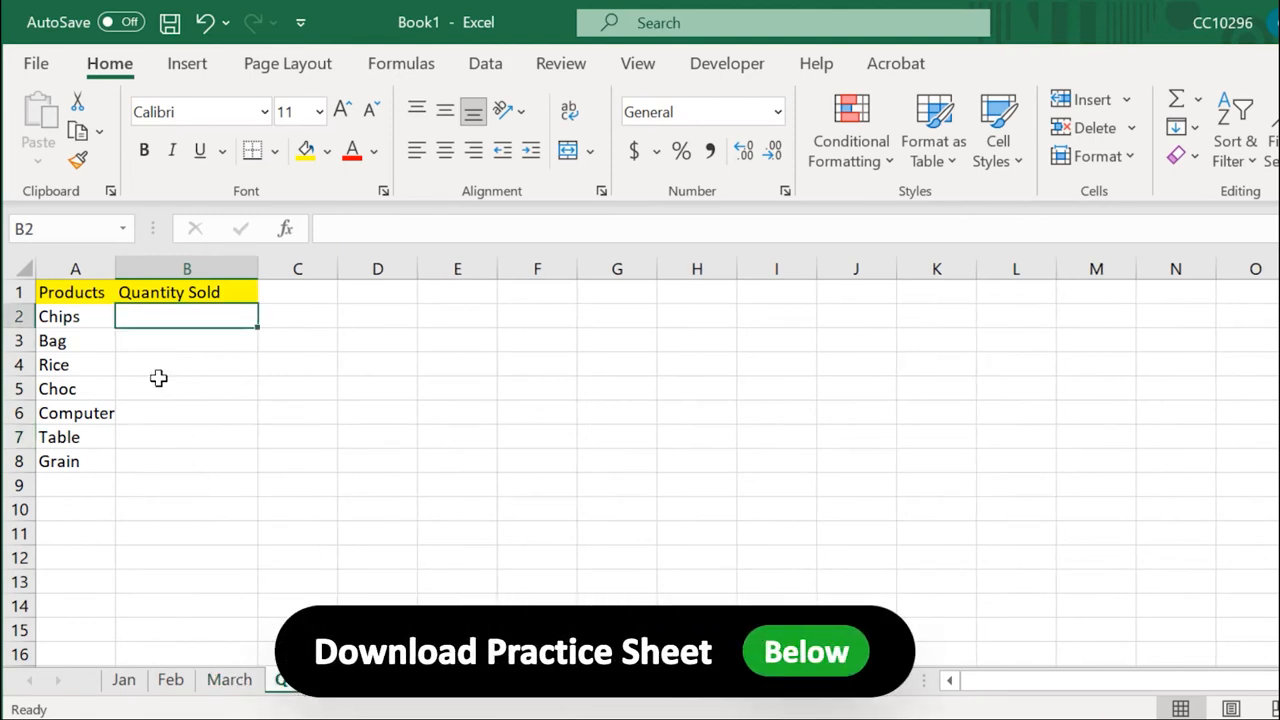
Enter the formula =Jan!B2+Feb!B2+March!B2 in cell B2 of the Q1 Report sheet for Chips
{"action": "double_click", "coordinate": [170, 317]}
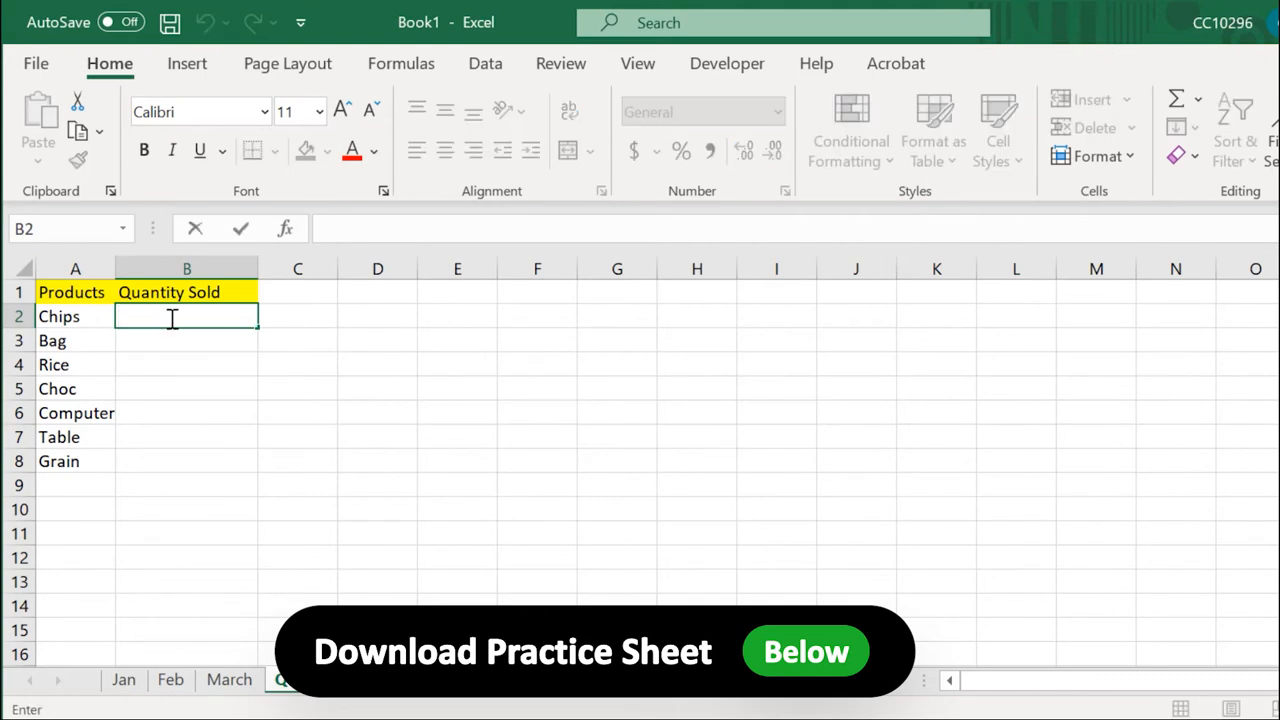
{"action": "type", "text": "="}
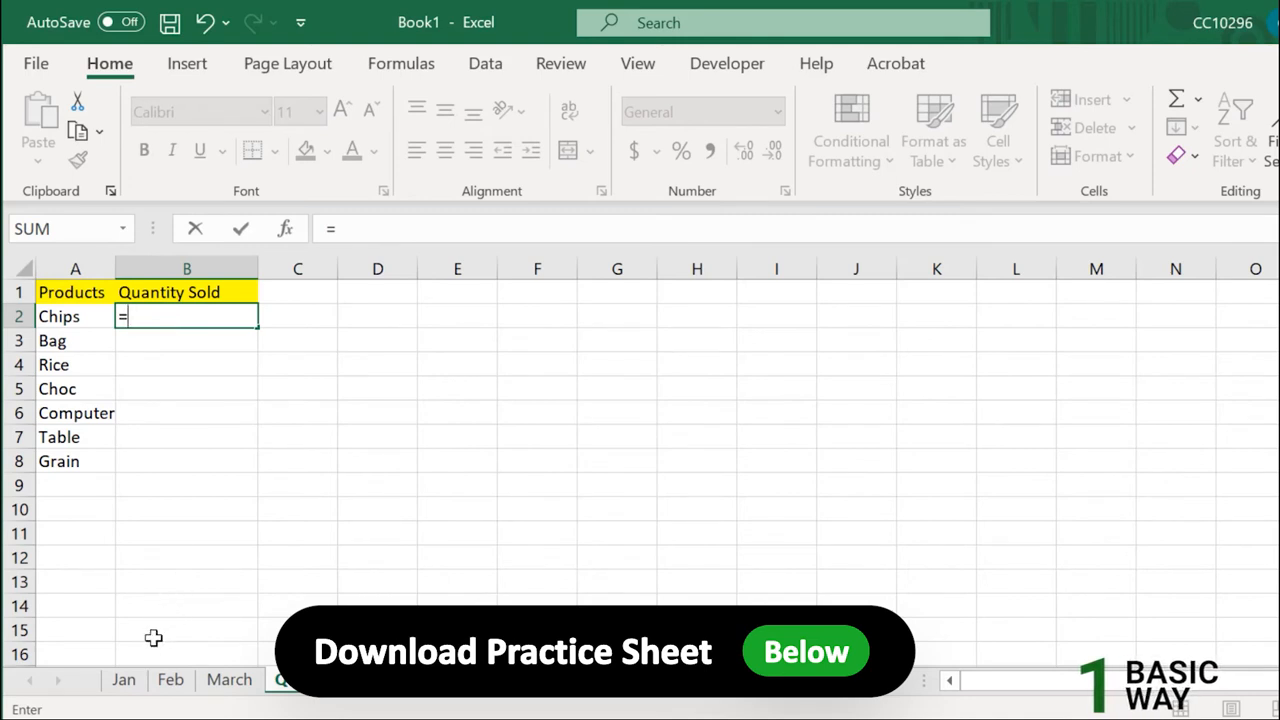
{"action": "left_click", "coordinate": [133, 686]}
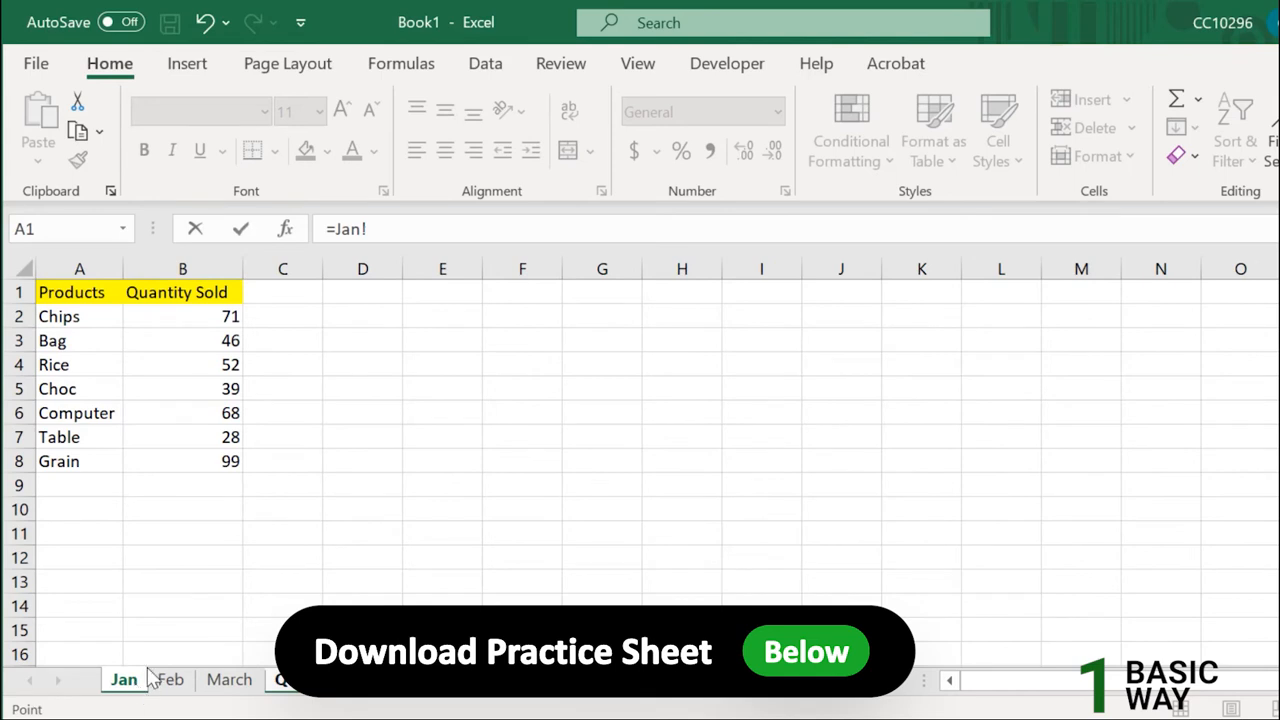
{"action": "left_click", "coordinate": [221, 318]}
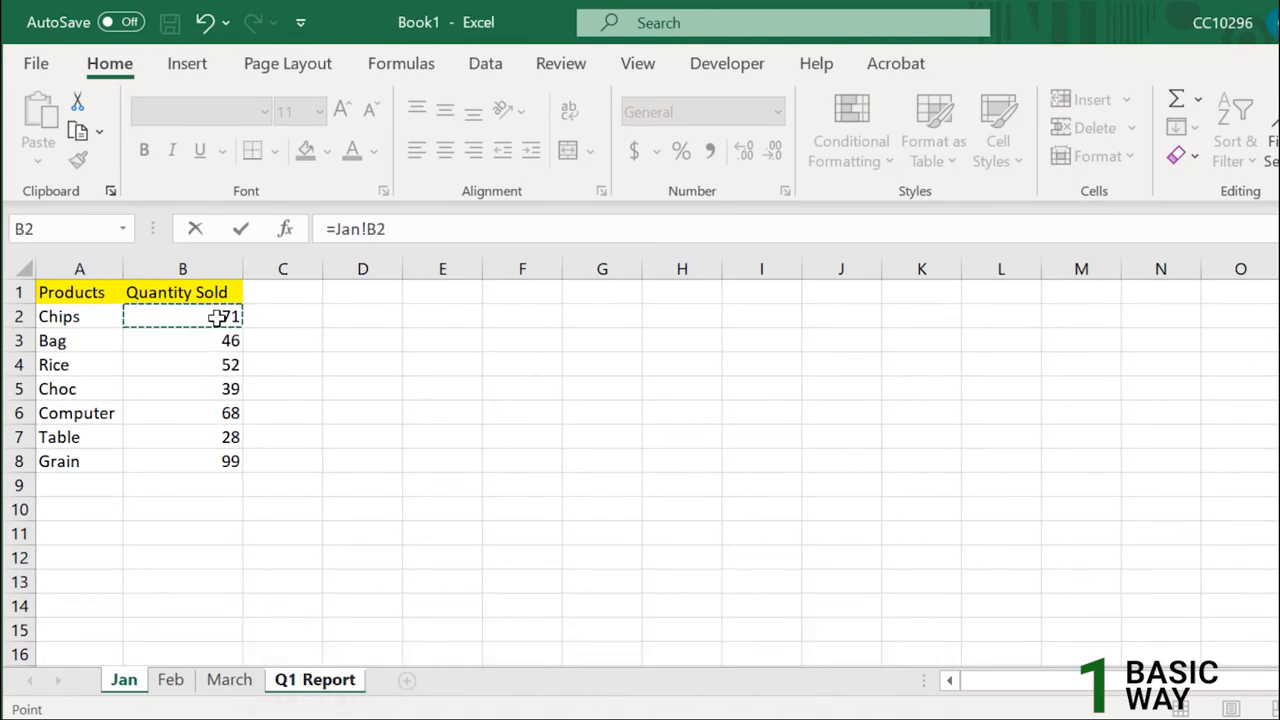
{"action": "left_click", "coordinate": [466, 229]}
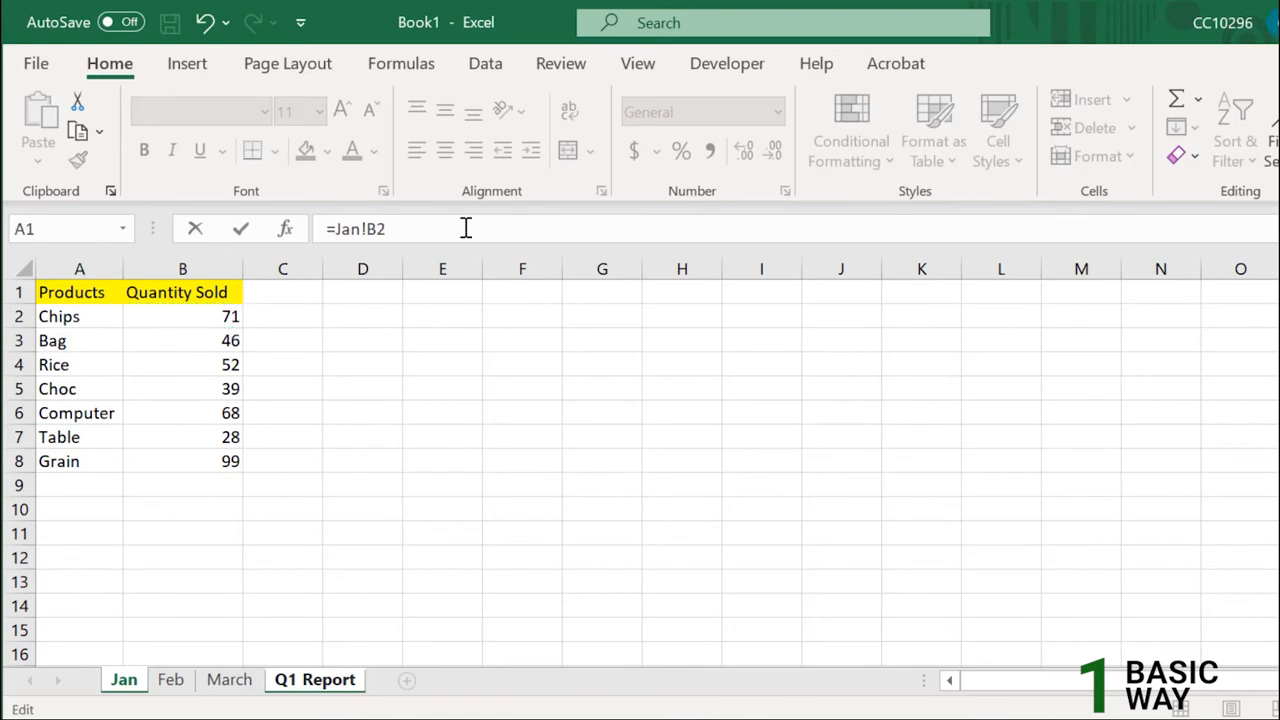
{"action": "type", "text": "+"}
{"action": "left_click", "coordinate": [171, 683]}
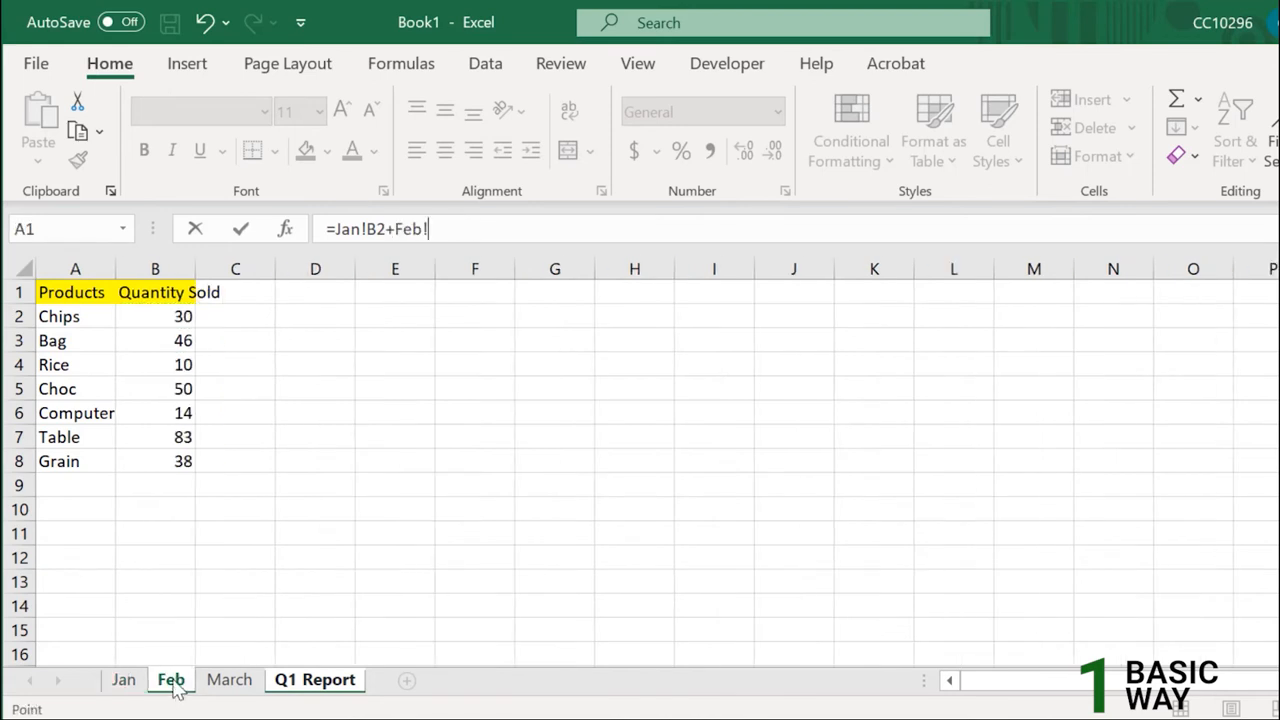
{"action": "left_click", "coordinate": [181, 318]}
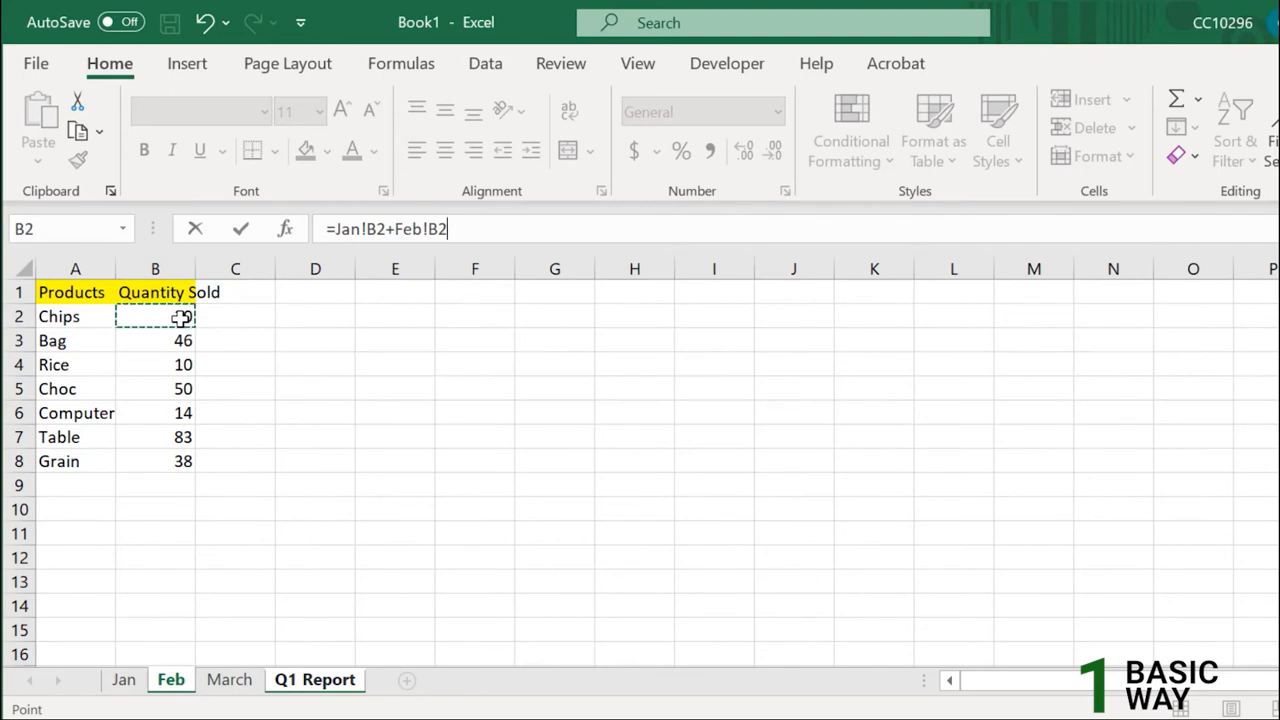
{"action": "type", "text": "+"}
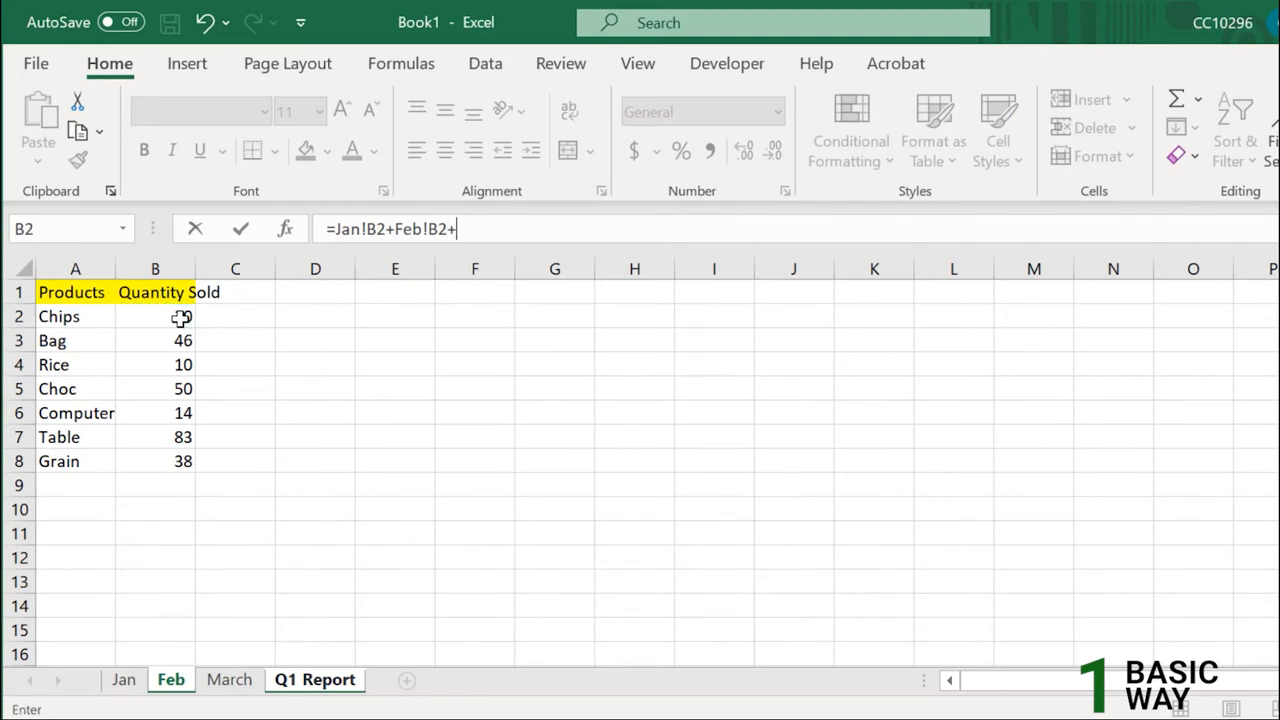
{"action": "left_click", "coordinate": [246, 684]}
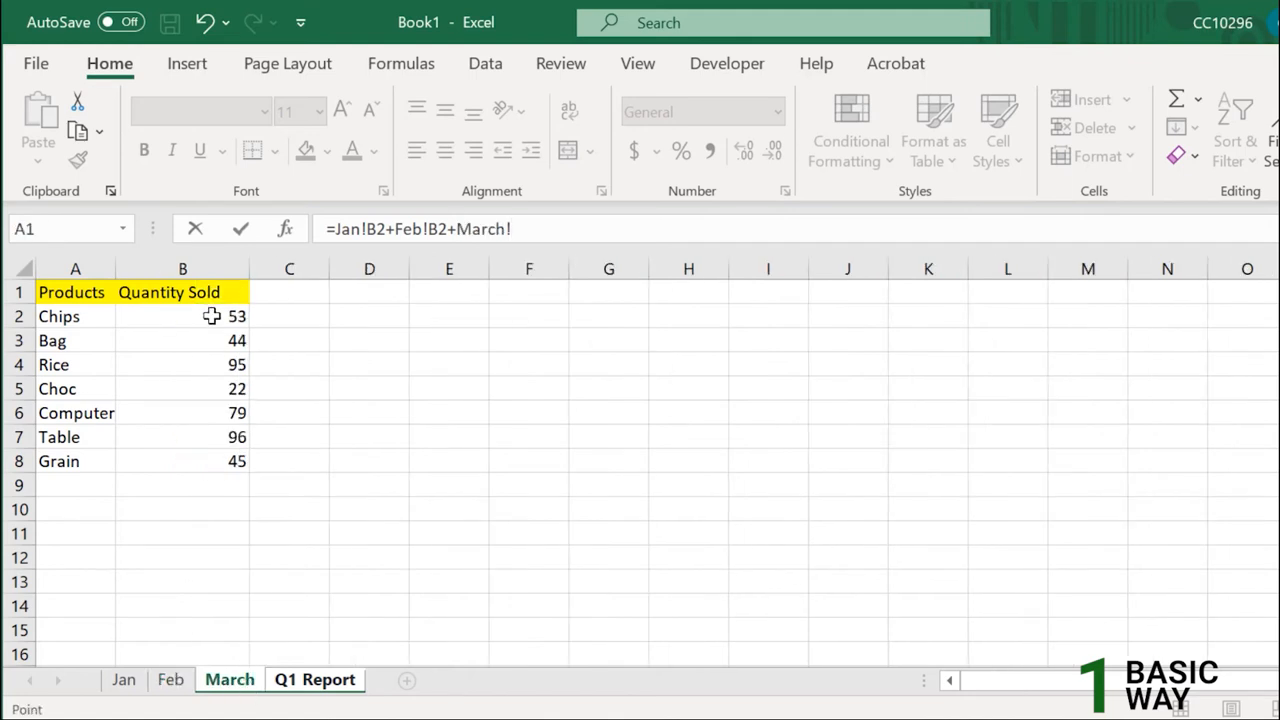
{"action": "left_click", "coordinate": [211, 316]}
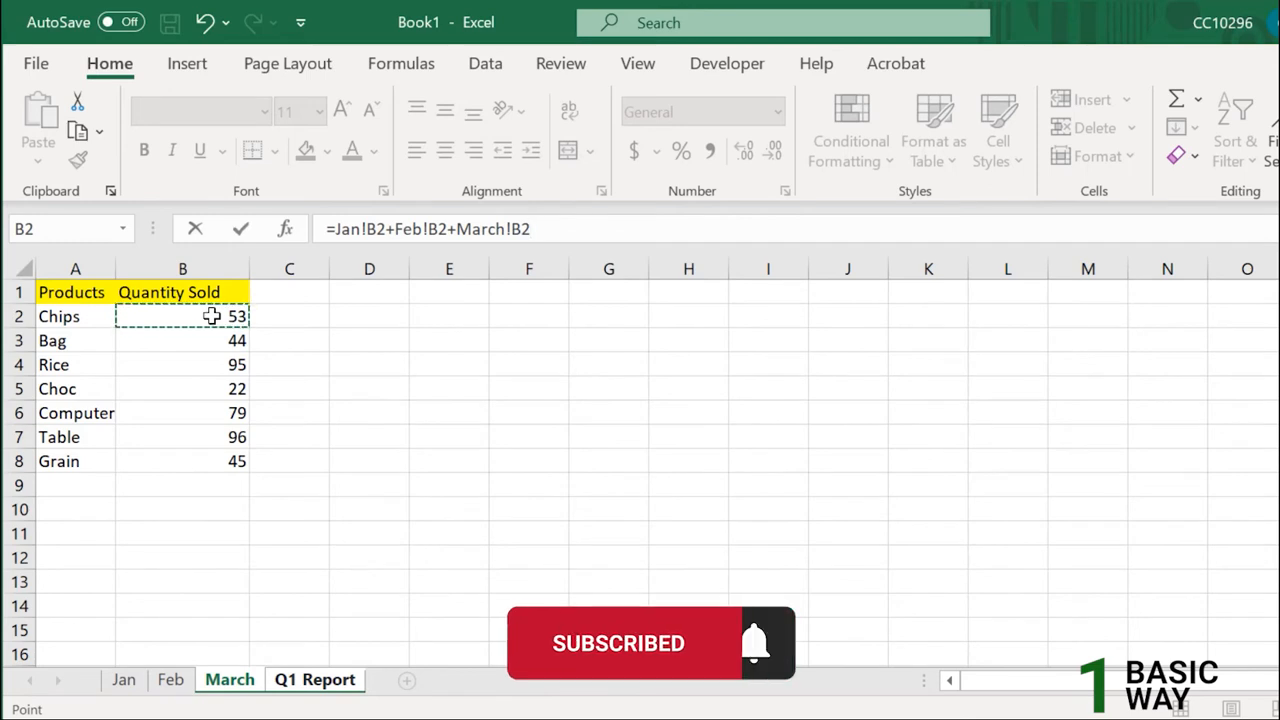
{"action": "left_click", "coordinate": [553, 228]}
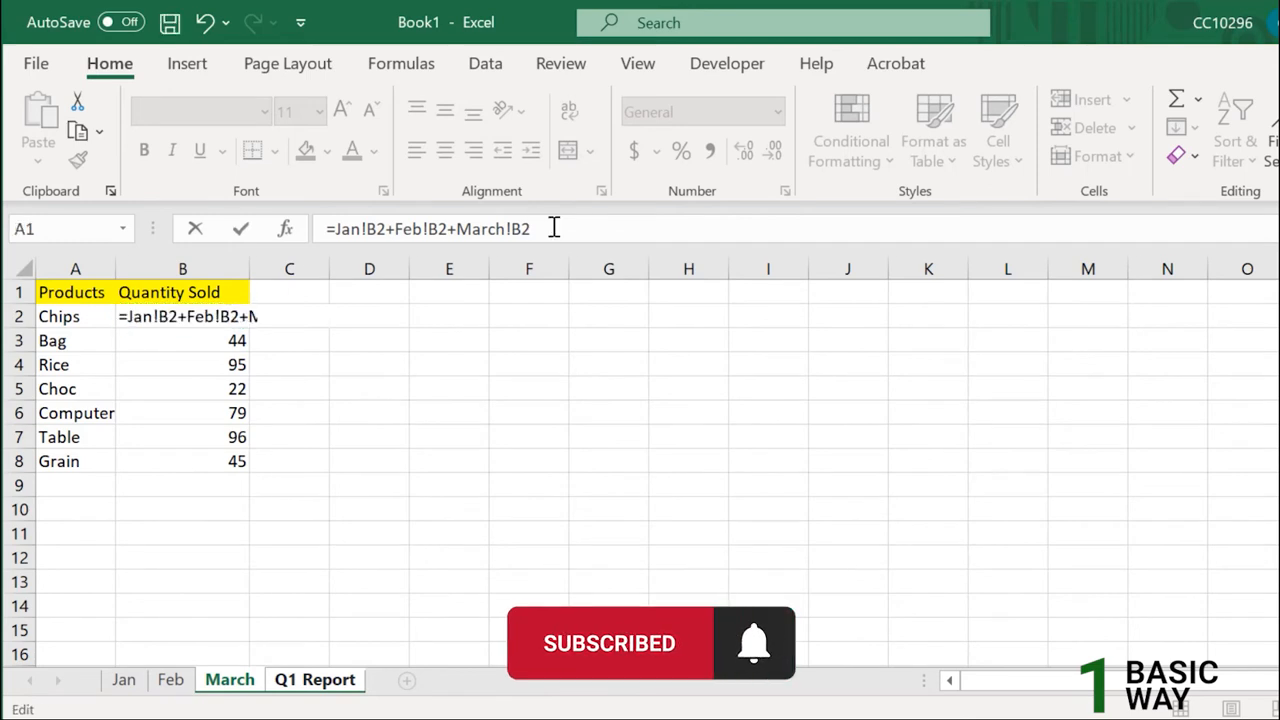
{"action": "key", "text": "Return"}
Fill the Chips formula down column B to row 8 and inspect the copied formulas
{"action": "left_click", "coordinate": [240, 316]}
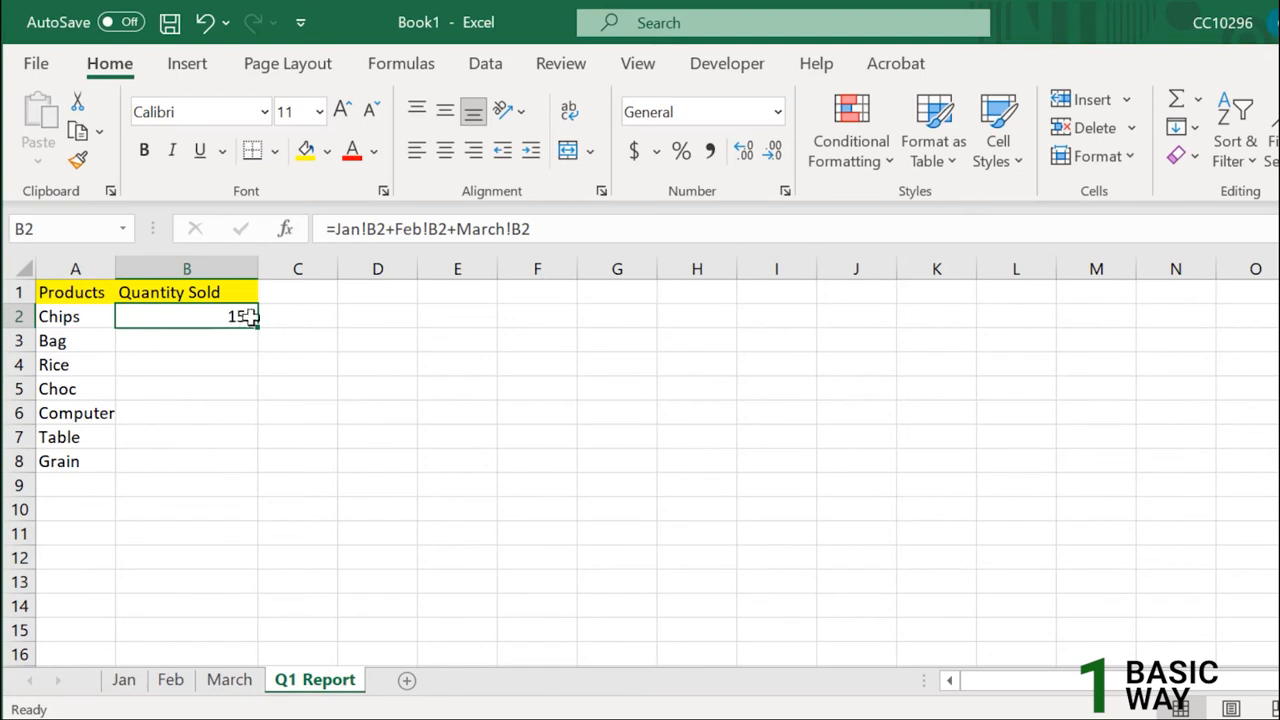
{"action": "double_click", "coordinate": [259, 327]}
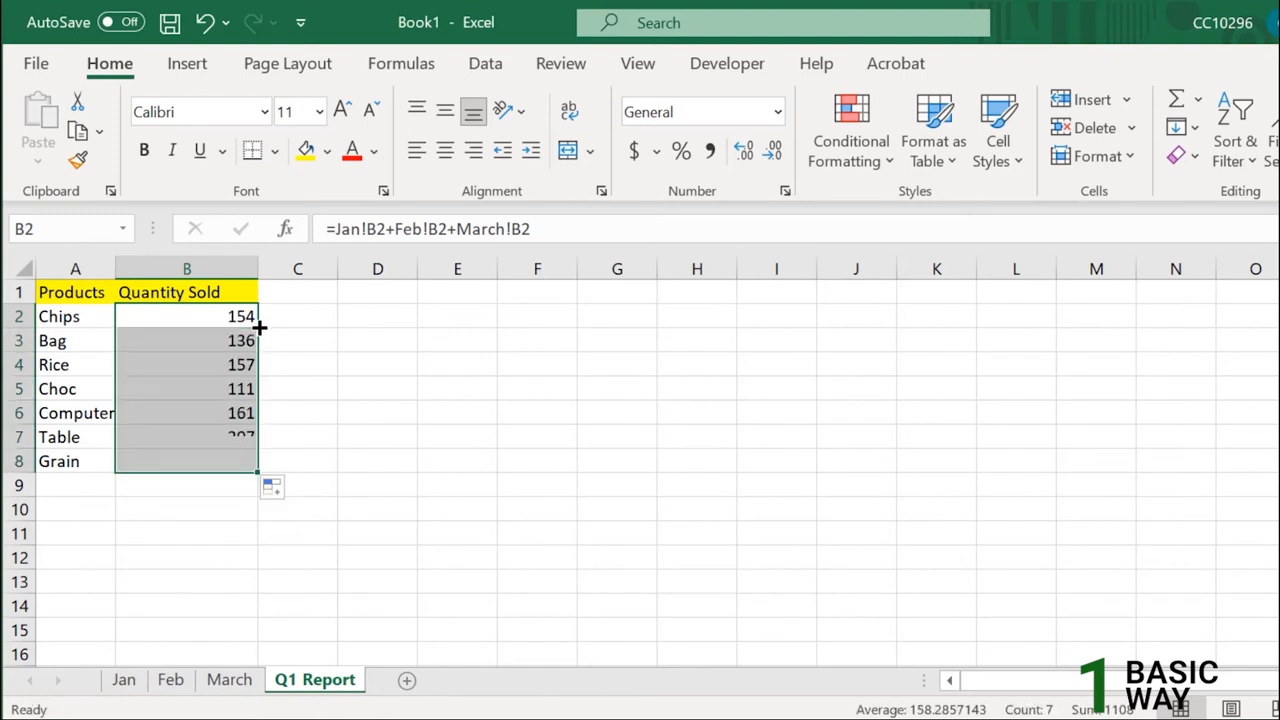
{"action": "left_click", "coordinate": [228, 388]}
{"action": "left_click", "coordinate": [231, 343]}
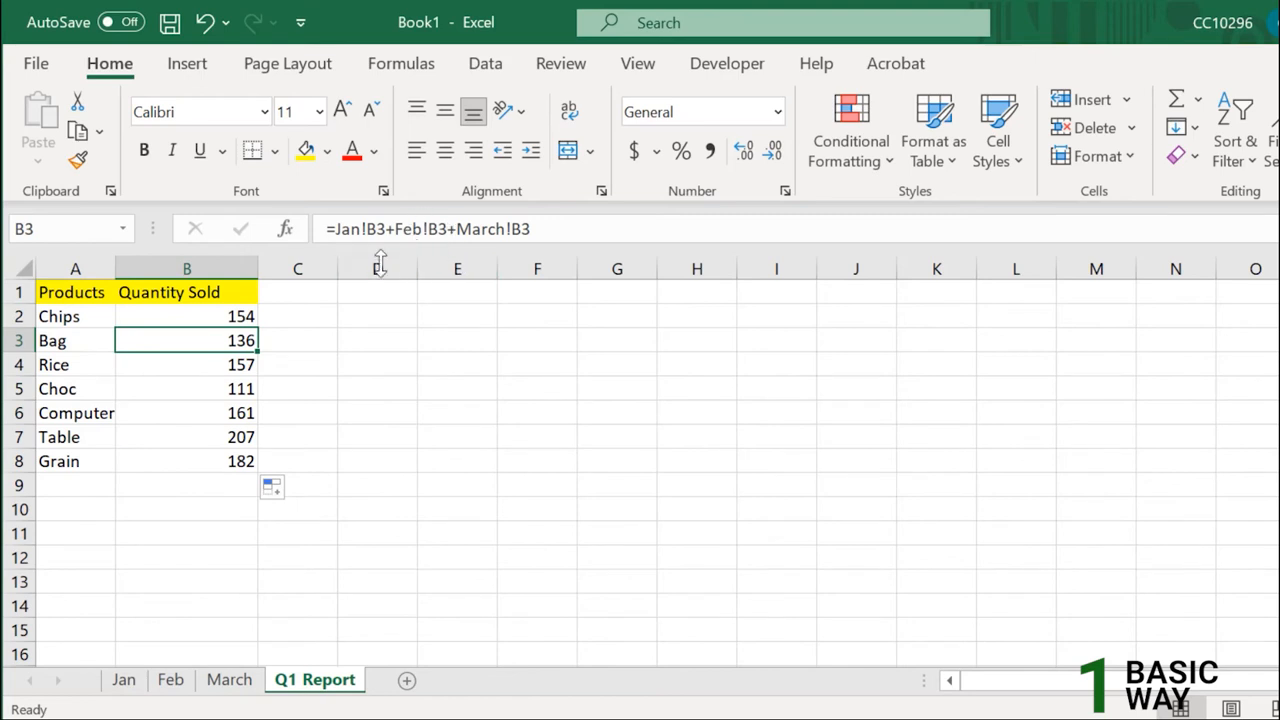
{"action": "left_click", "coordinate": [228, 316]}
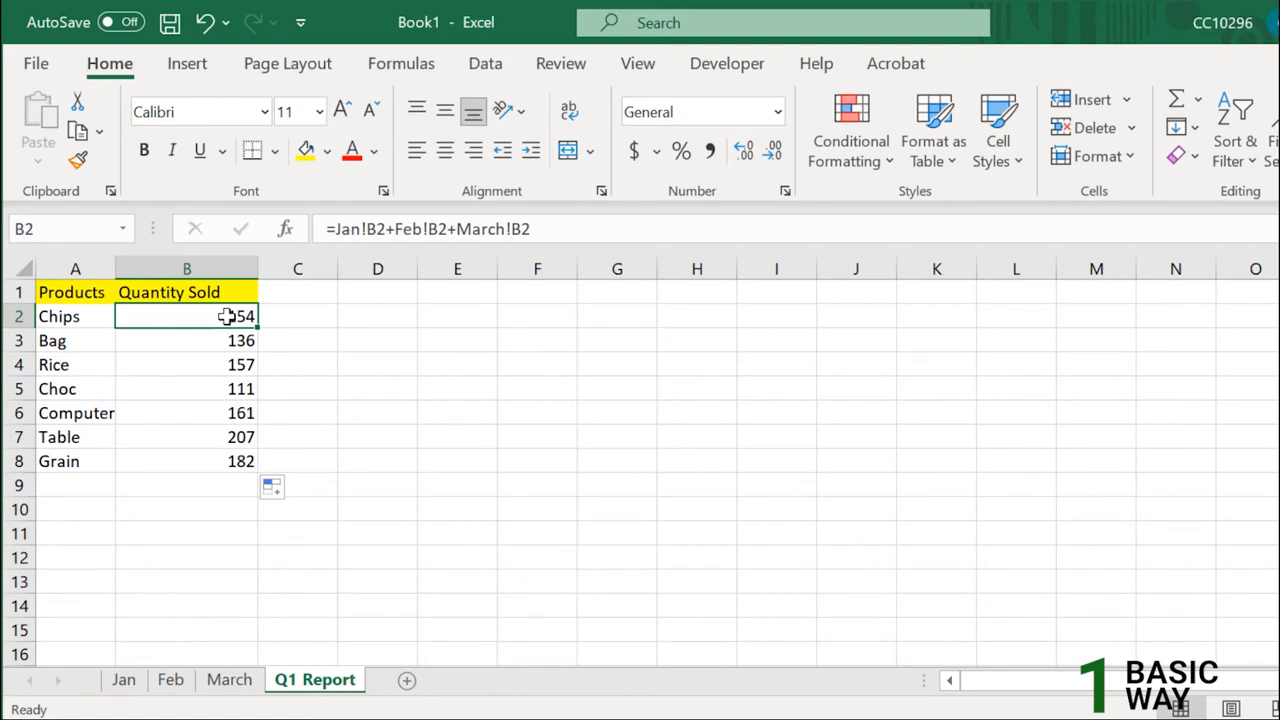
Clear the Quantity Sold formulas from B2:B8 on the Q1 Report sheet
{"action": "left_click", "coordinate": [122, 681]}
{"action": "left_click", "coordinate": [205, 688]}
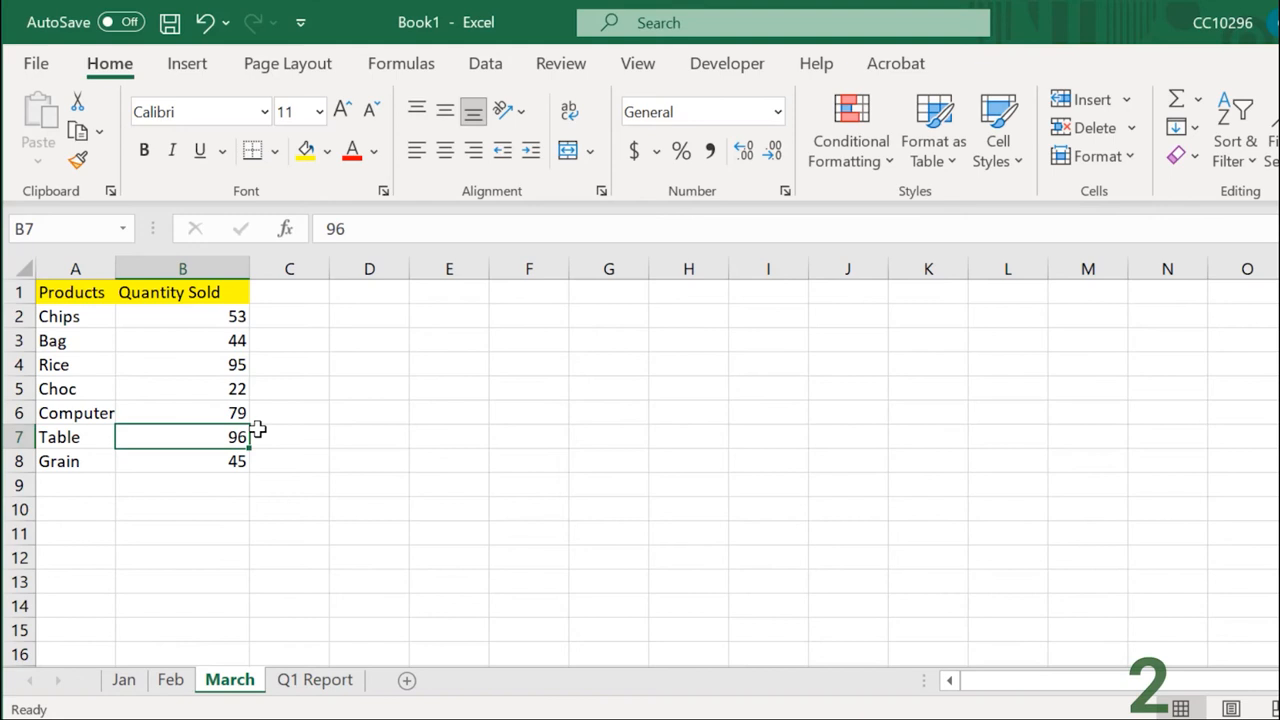
{"action": "left_click", "coordinate": [318, 684]}
{"action": "left_click_drag", "start_coordinate": [194, 314], "coordinate": [230, 463]}
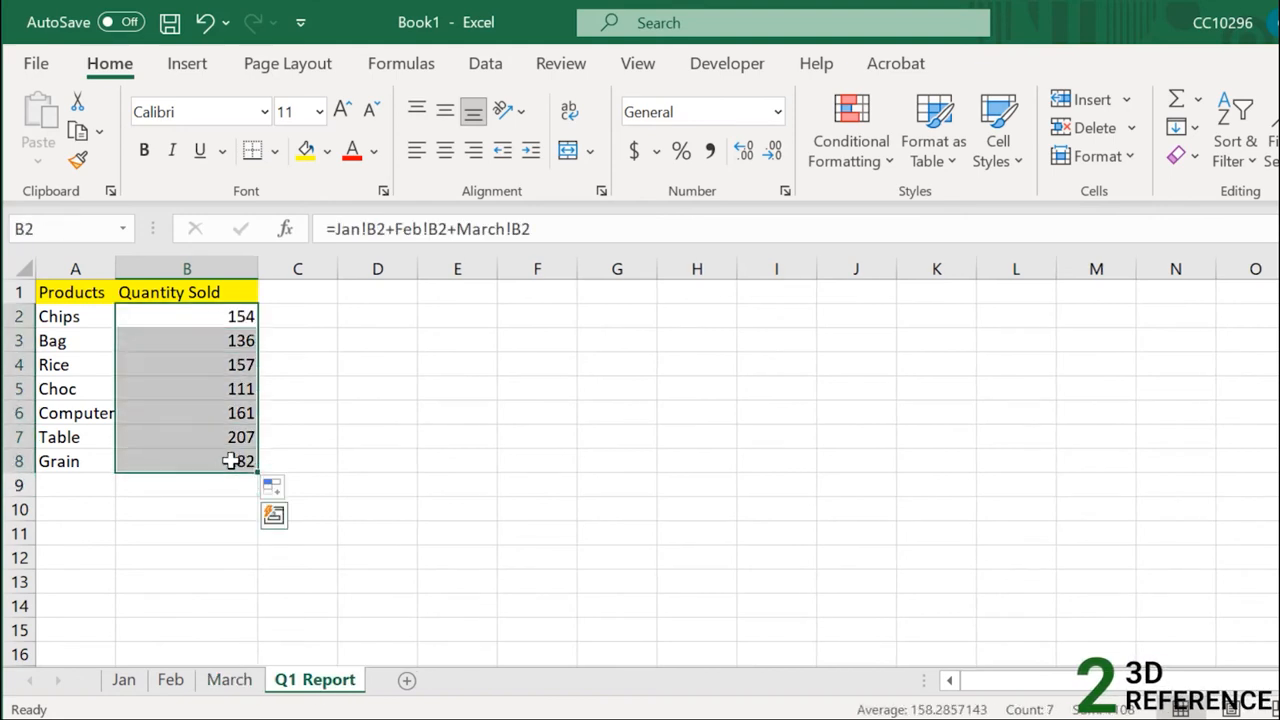
{"action": "key", "text": "Delete"}
Enter the 3D-reference formula =SUM(Jan:March!B2) in Q1 Report cell B2 and fill it down through B8
{"action": "left_click", "coordinate": [230, 314]}
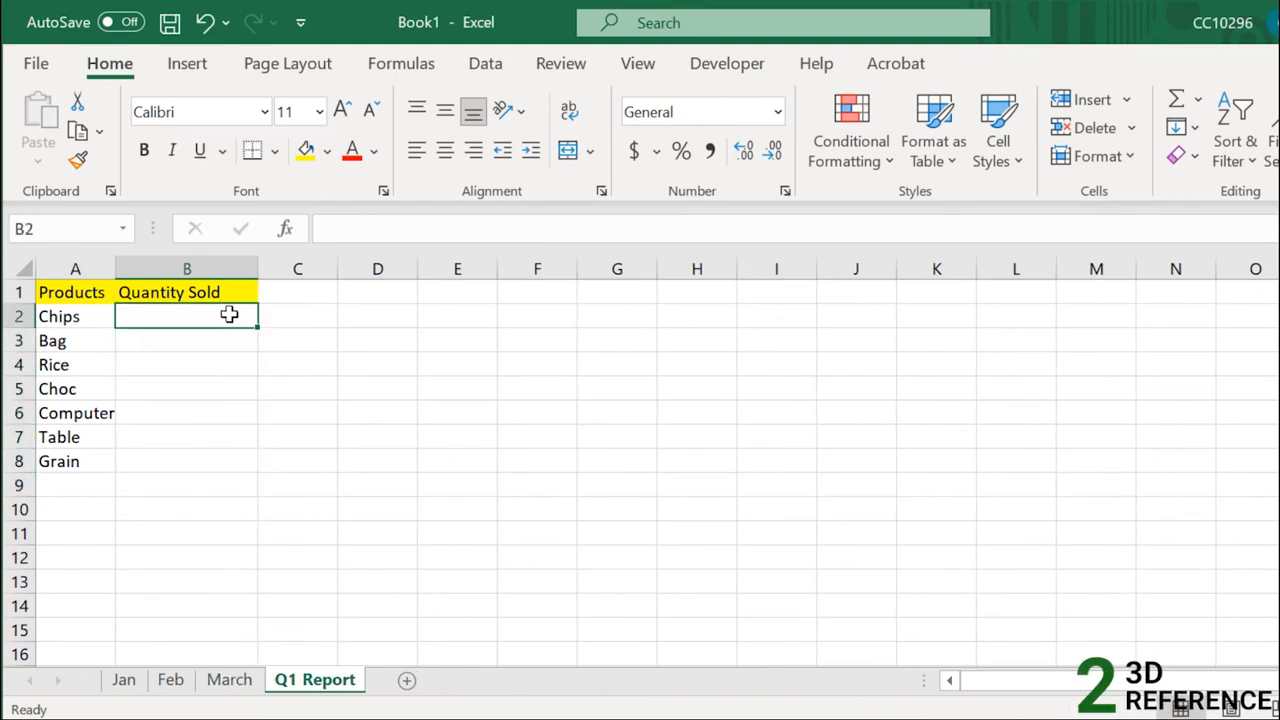
{"action": "type", "text": "=SUM("}
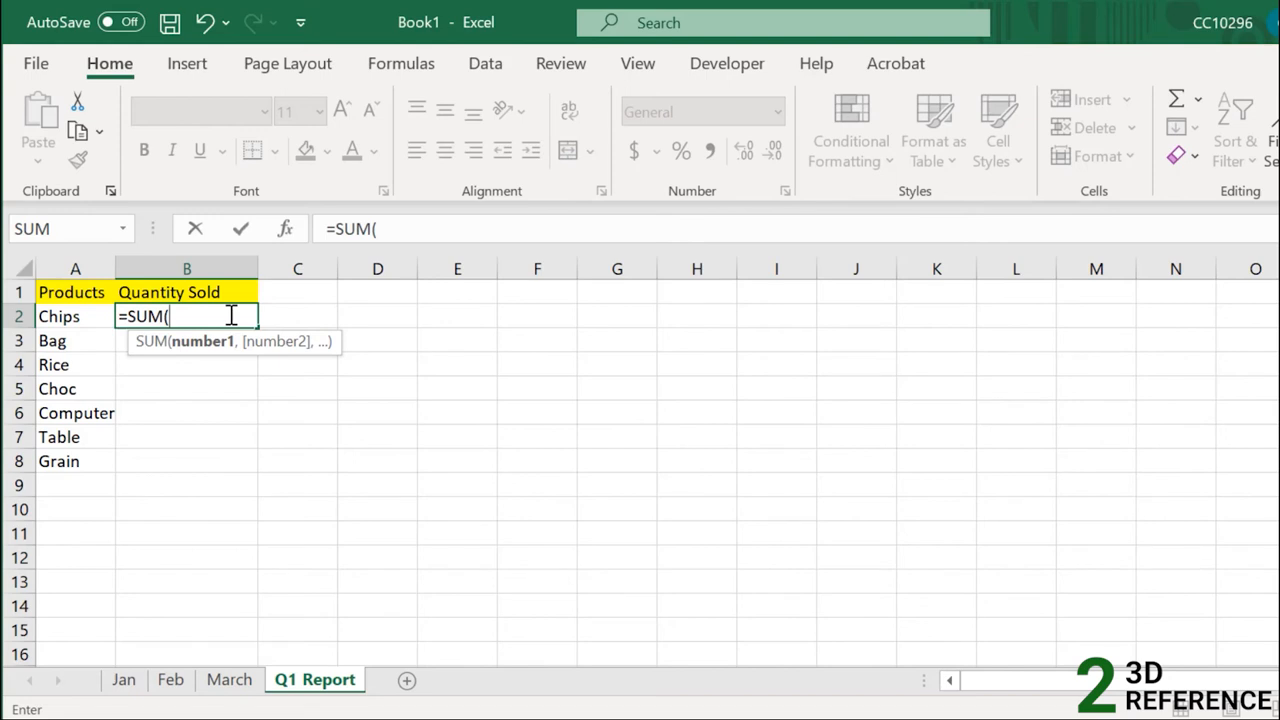
{"action": "type", "text": "Jan:"}
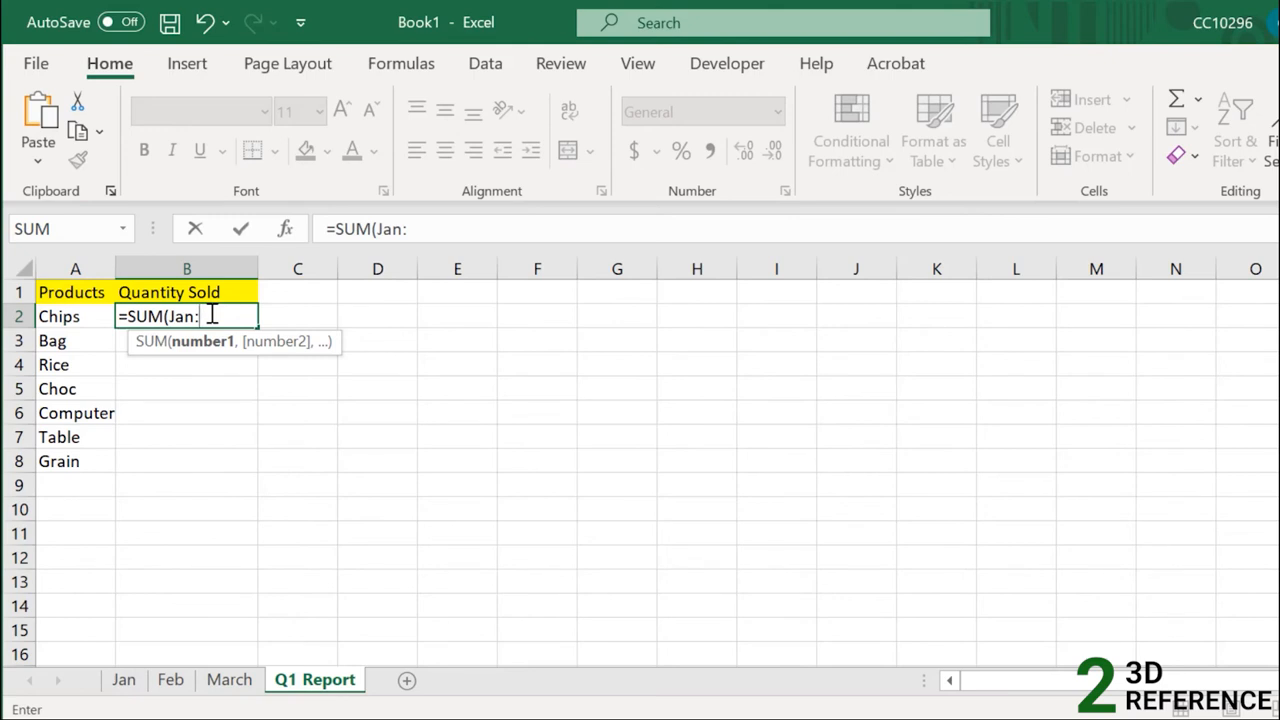
{"action": "type", "text": "March"}
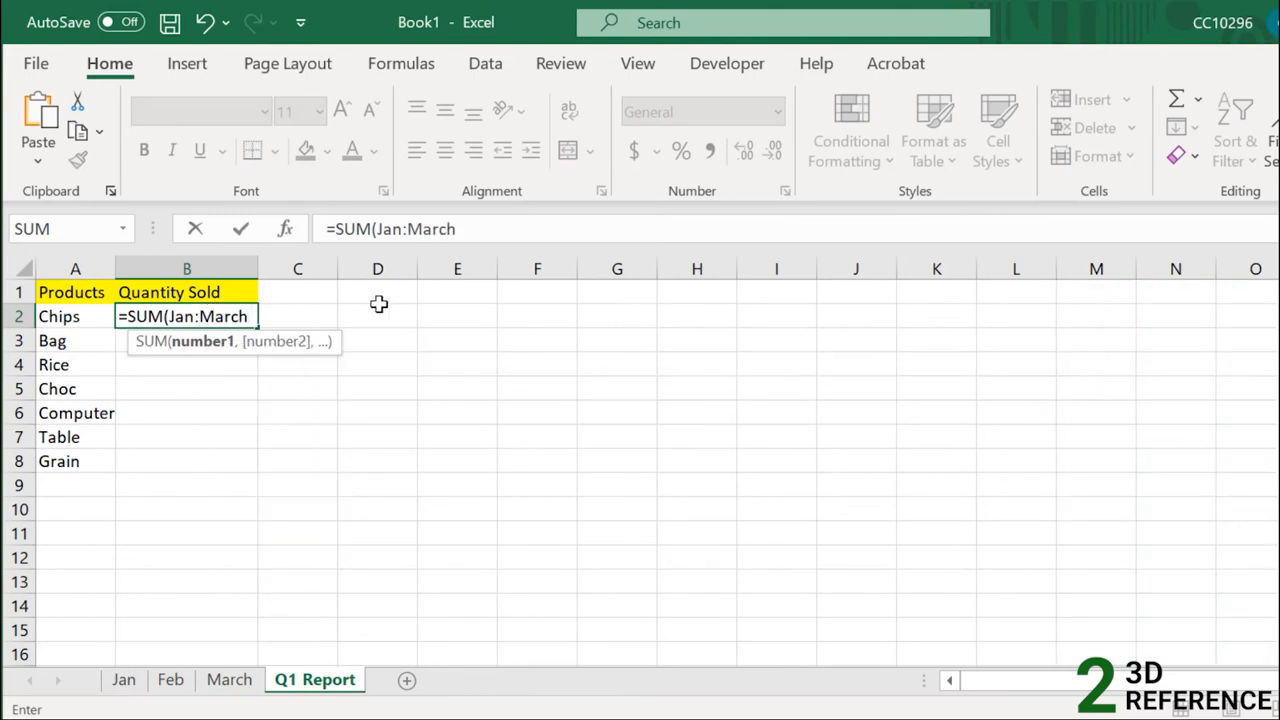
{"action": "type", "text": "!"}
{"action": "type", "text": "B2)"}
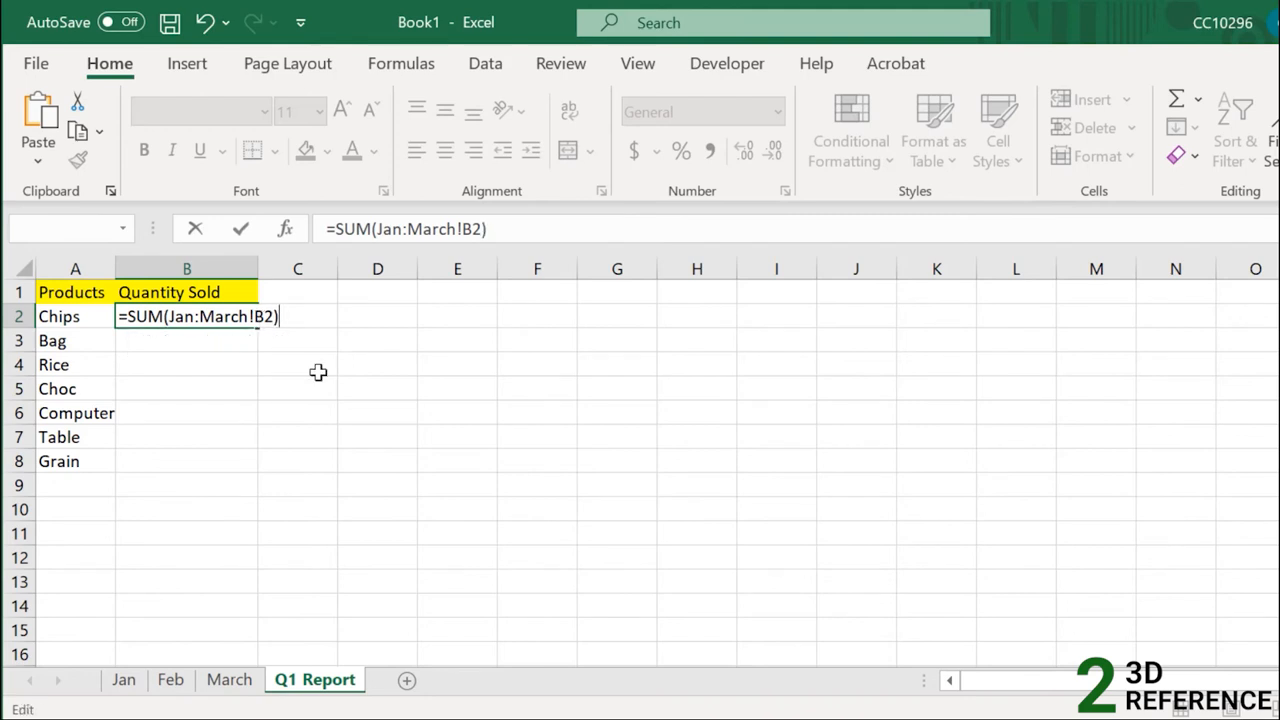
{"action": "key", "text": "Return"}
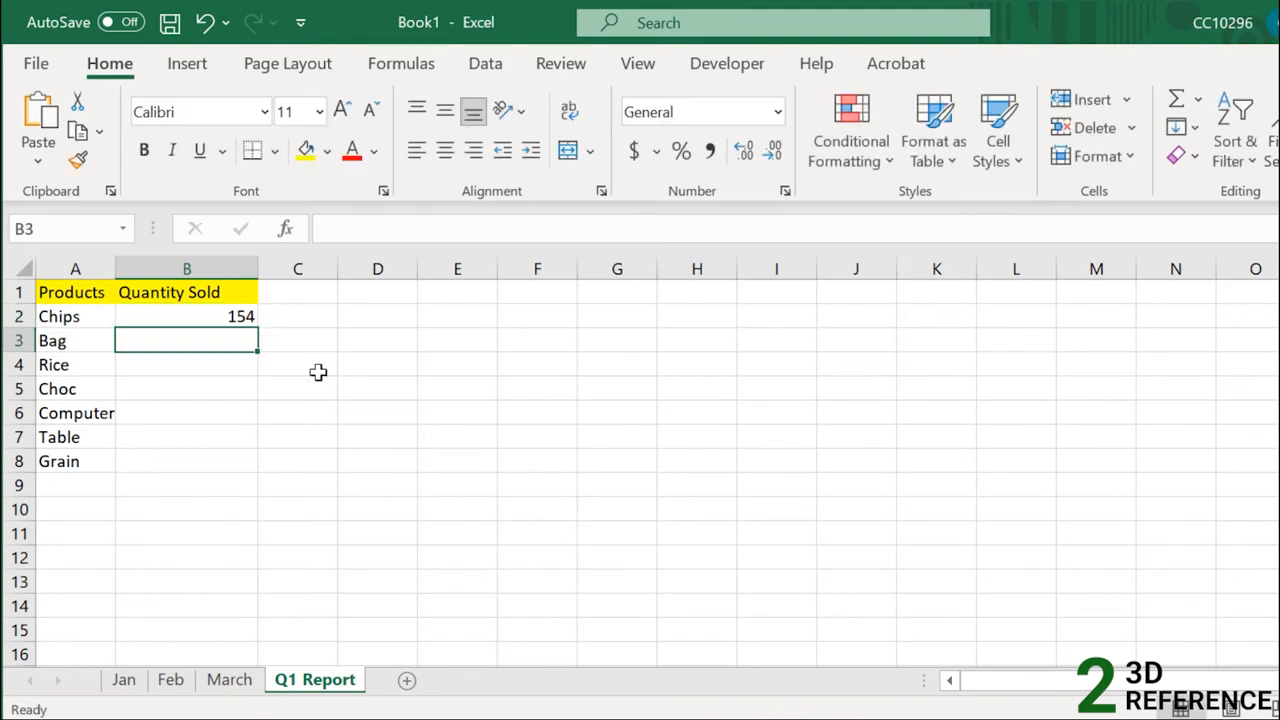
{"action": "left_click", "coordinate": [230, 318]}
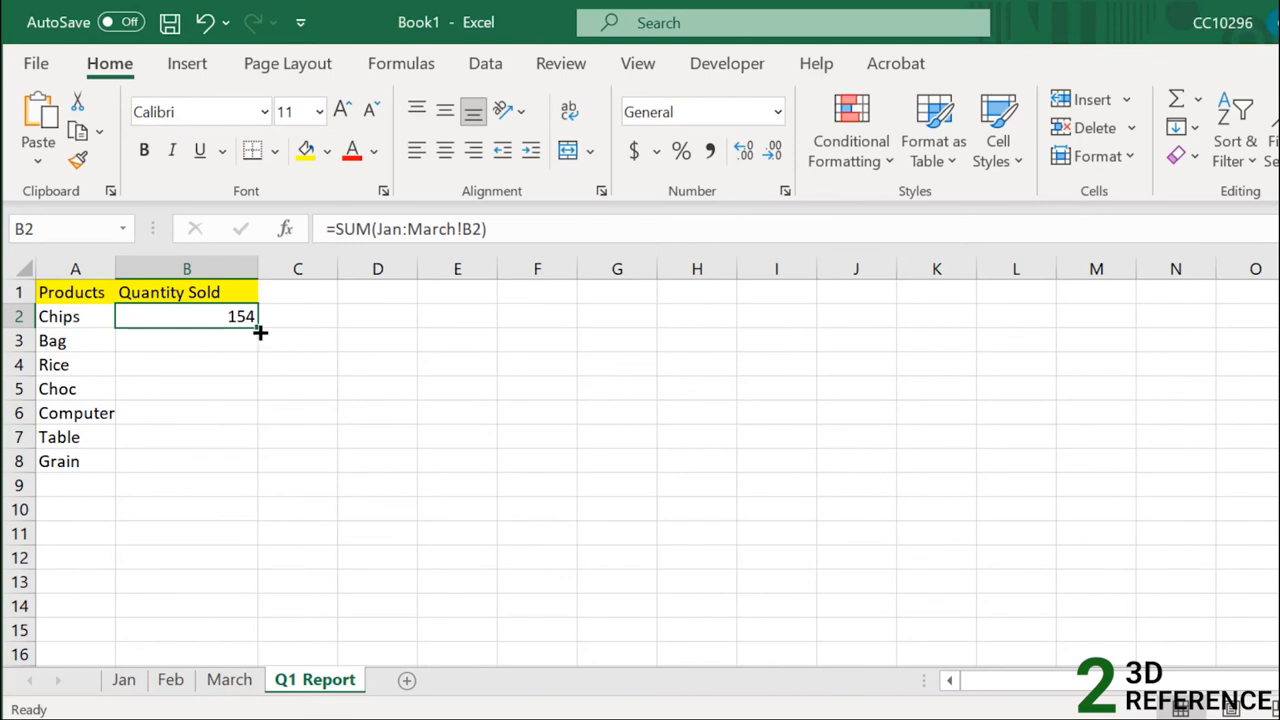
{"action": "double_click", "coordinate": [259, 333]}
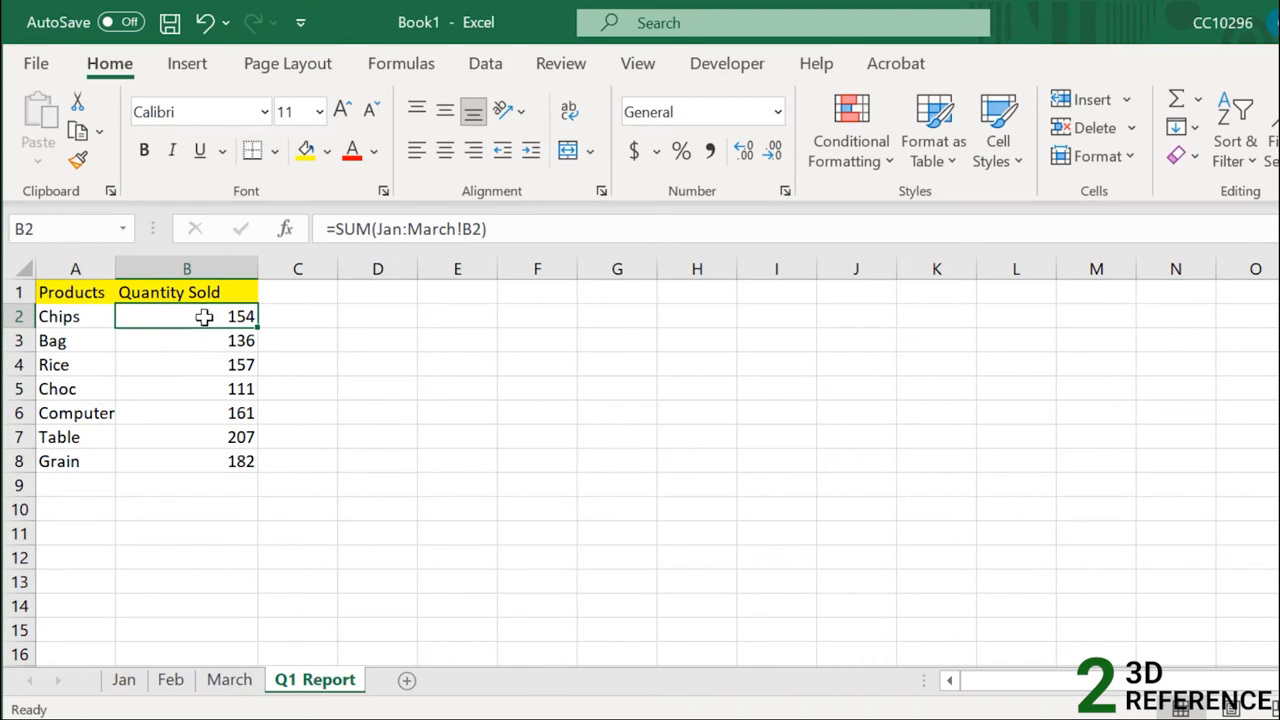
Add a new worksheet and place it between the Jan and Feb sheets
{"action": "left_click", "coordinate": [406, 680]}
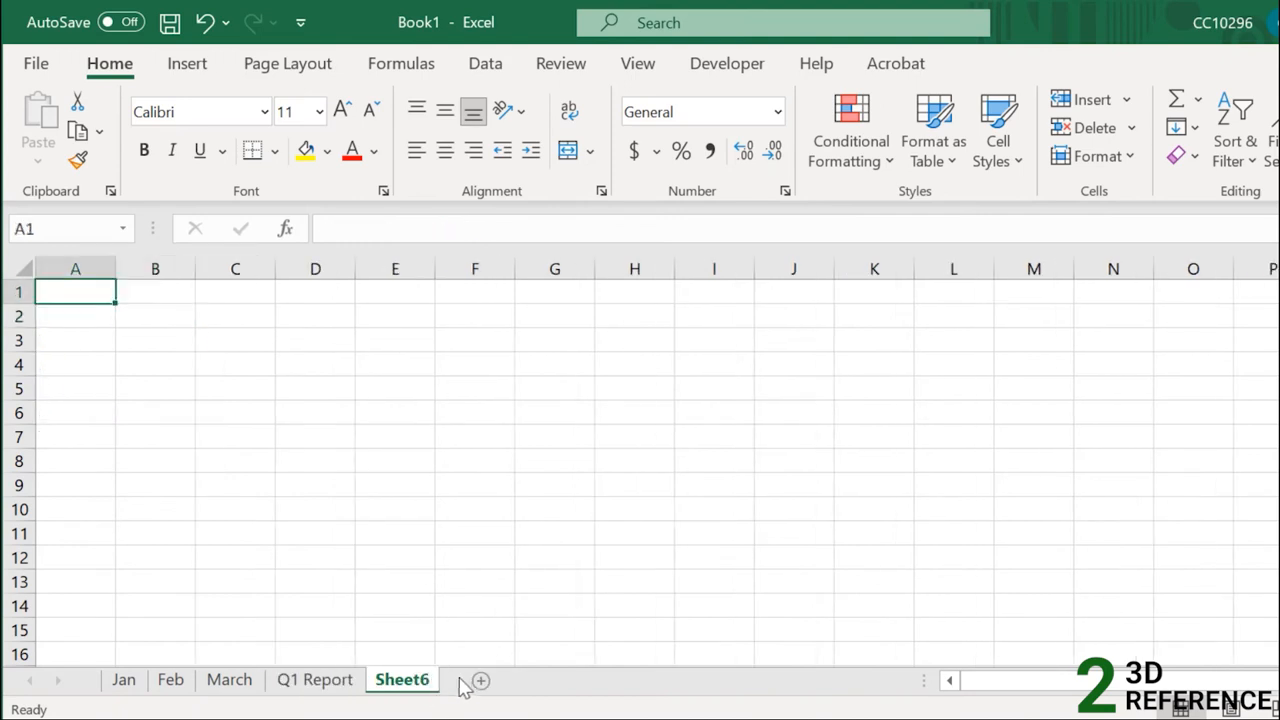
{"action": "left_click_drag", "start_coordinate": [408, 686], "coordinate": [155, 702]}
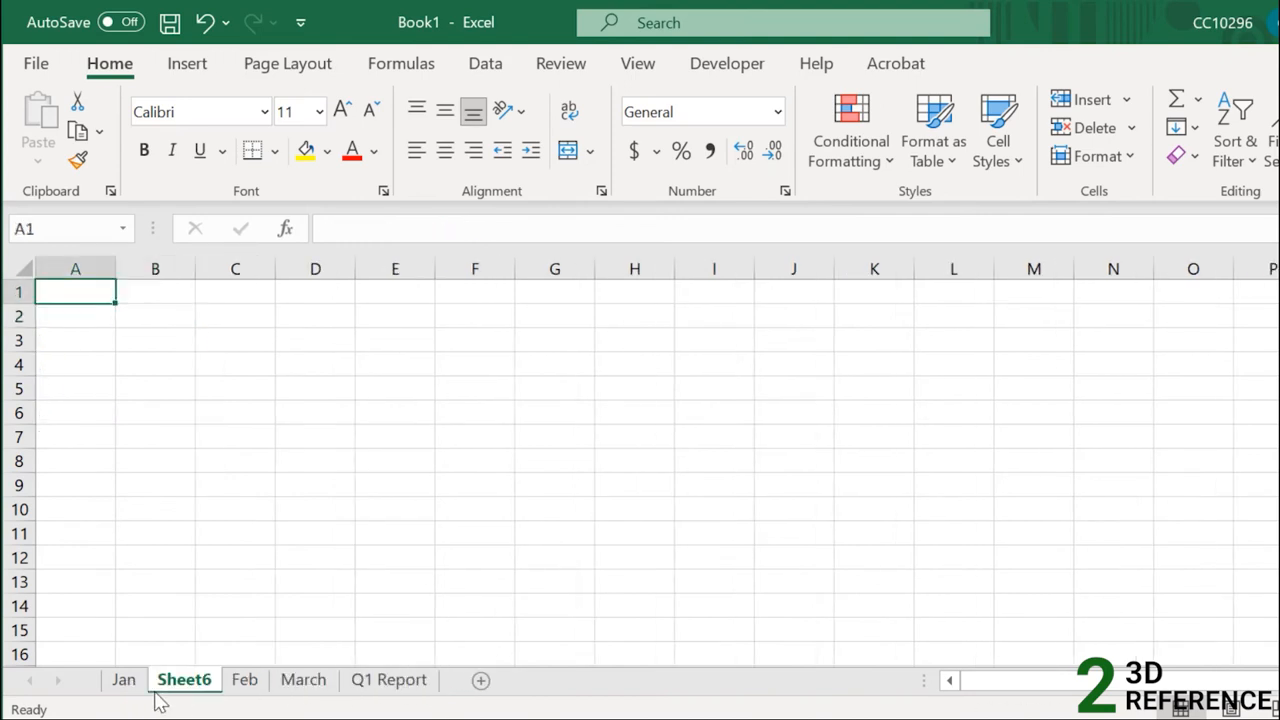
Copy the product table A1:B8 from the Jan sheet into Sheet6 at A1 and widen column B to fit its heading
{"action": "left_click", "coordinate": [128, 688]}
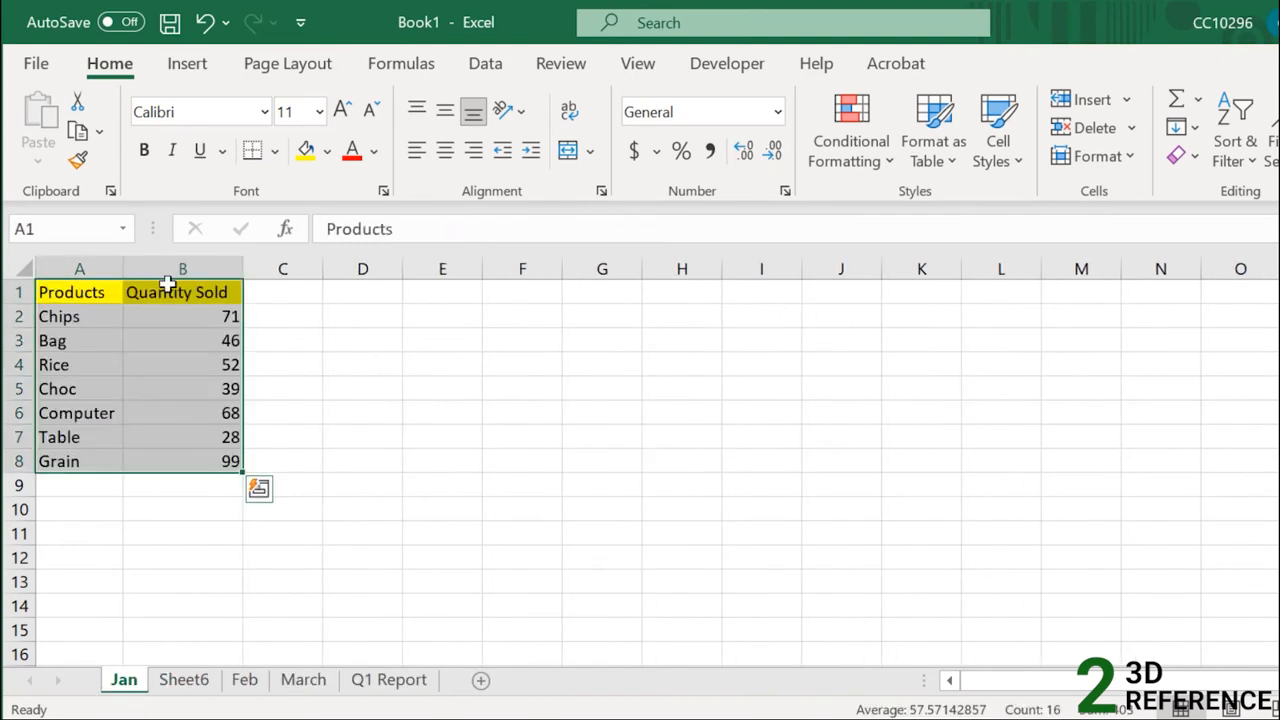
{"action": "left_click", "coordinate": [91, 310]}
{"action": "left_click_drag", "start_coordinate": [77, 291], "coordinate": [205, 461]}
{"action": "key", "text": "ctrl+c"}
{"action": "left_click", "coordinate": [190, 681]}
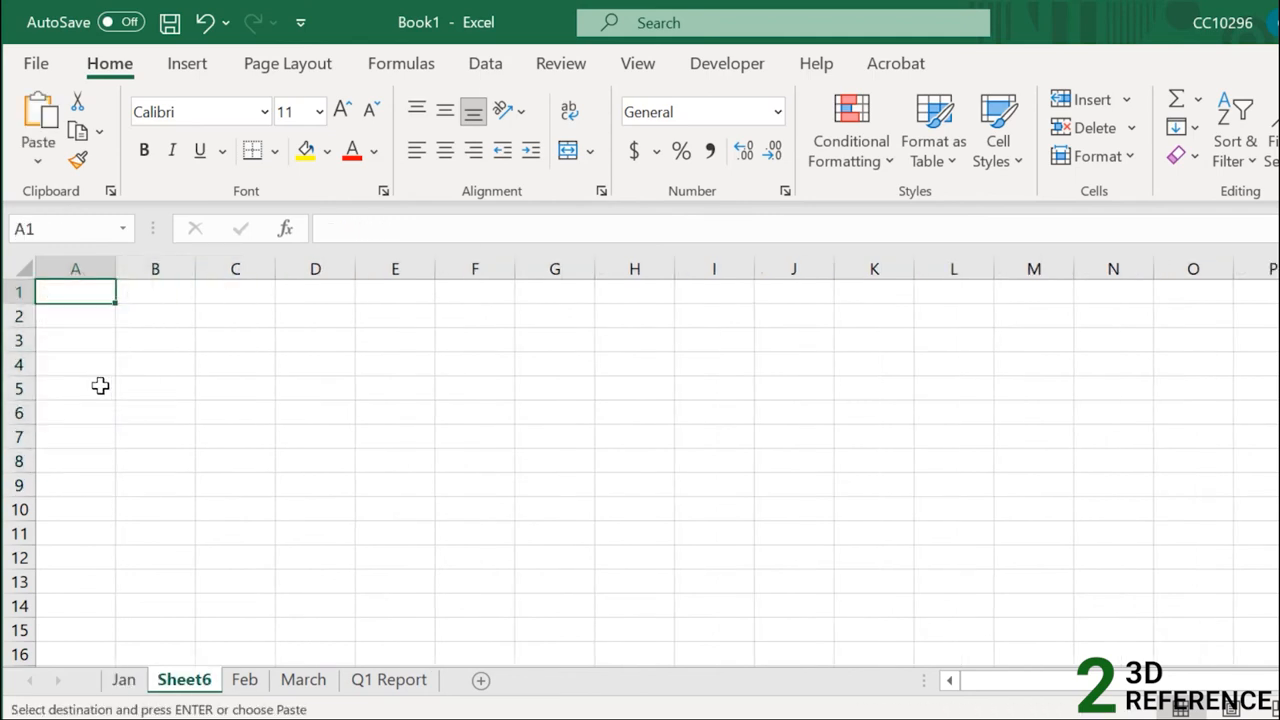
{"action": "double_click", "coordinate": [197, 292]}
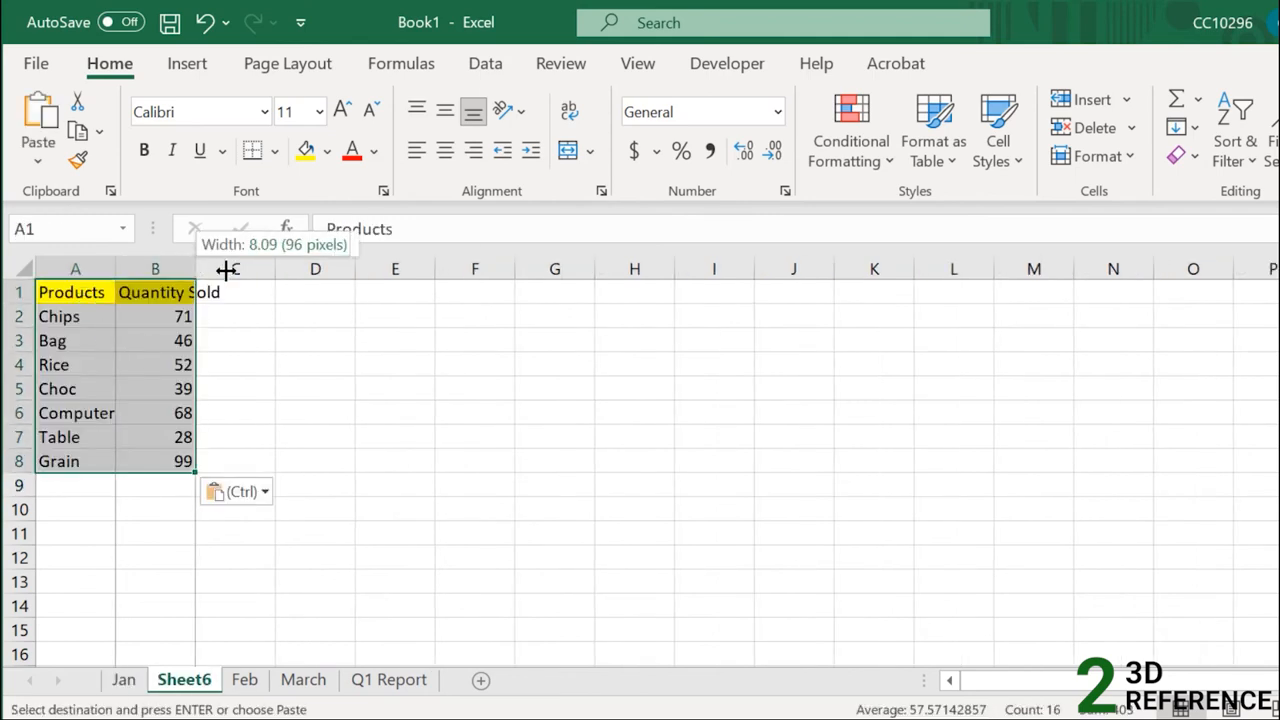
Rename Sheet6 as Jan 2
{"action": "right_click", "coordinate": [183, 680]}
{"action": "type", "text": "r"}
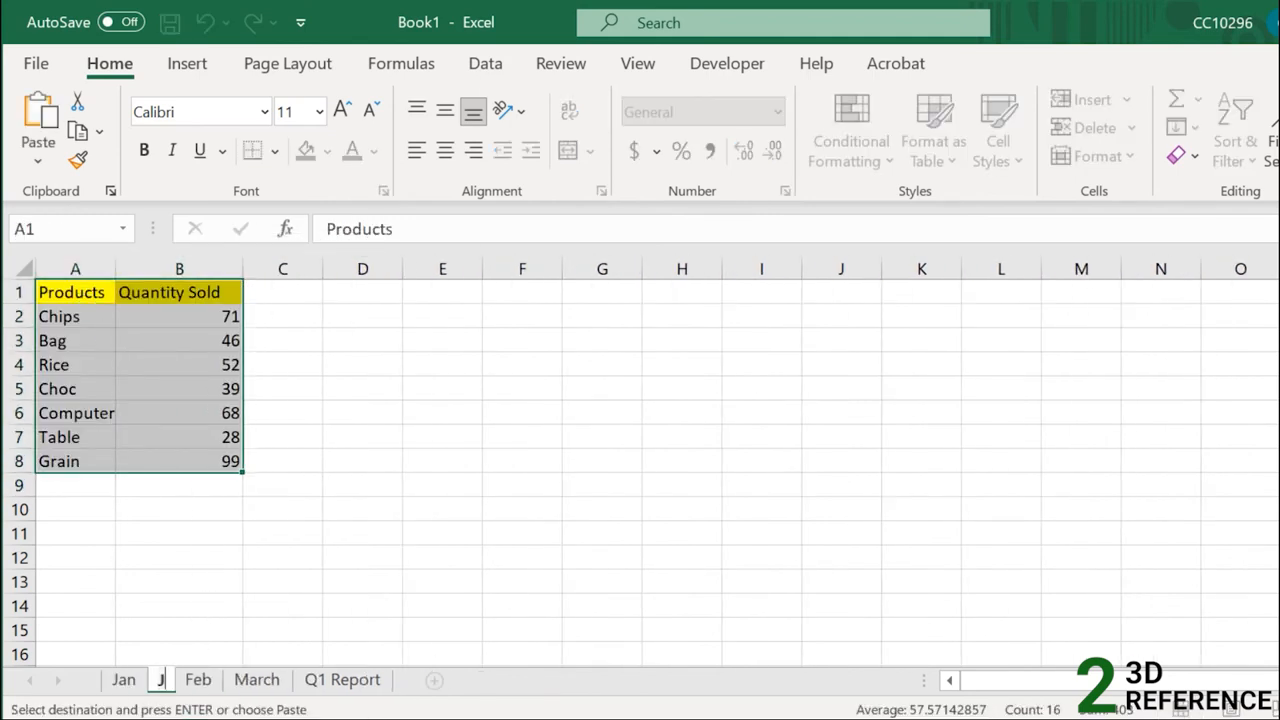
{"action": "type", "text": "Jan 2"}
{"action": "key", "text": "Return"}
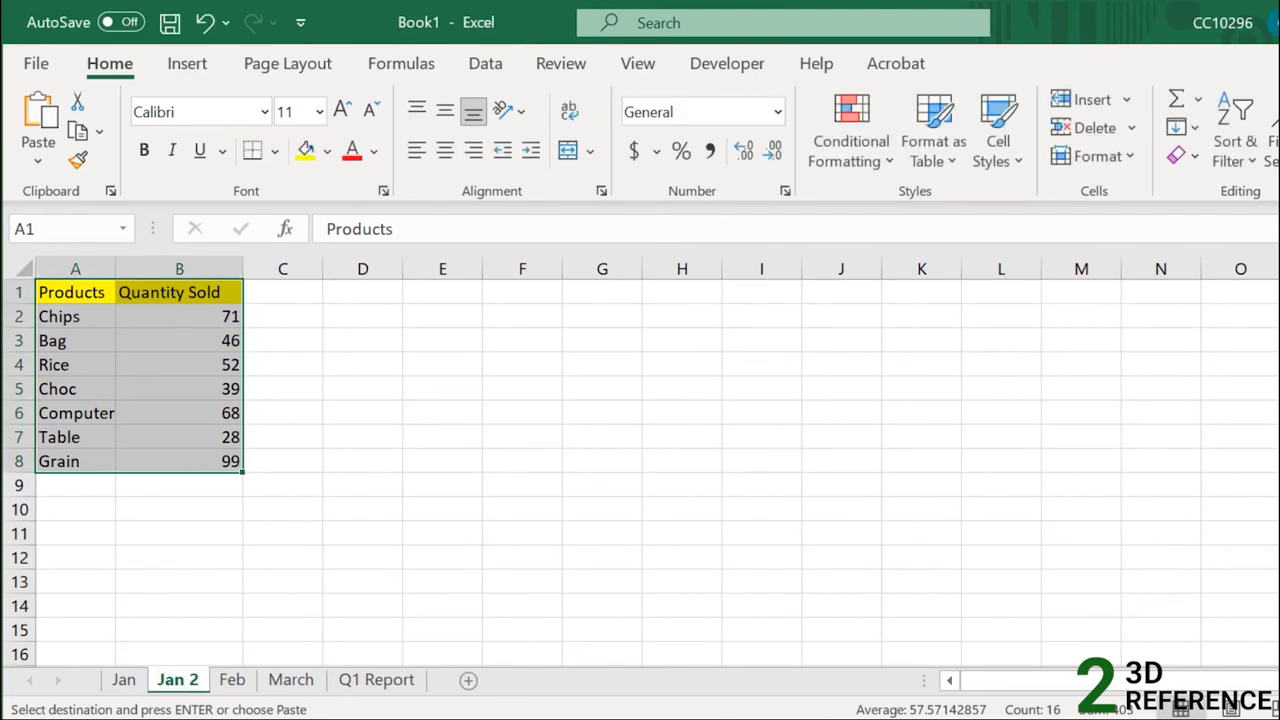
Check the Q1 Report totals and their 3D formula against the sheets running from Jan to March
{"action": "left_click", "coordinate": [377, 681]}
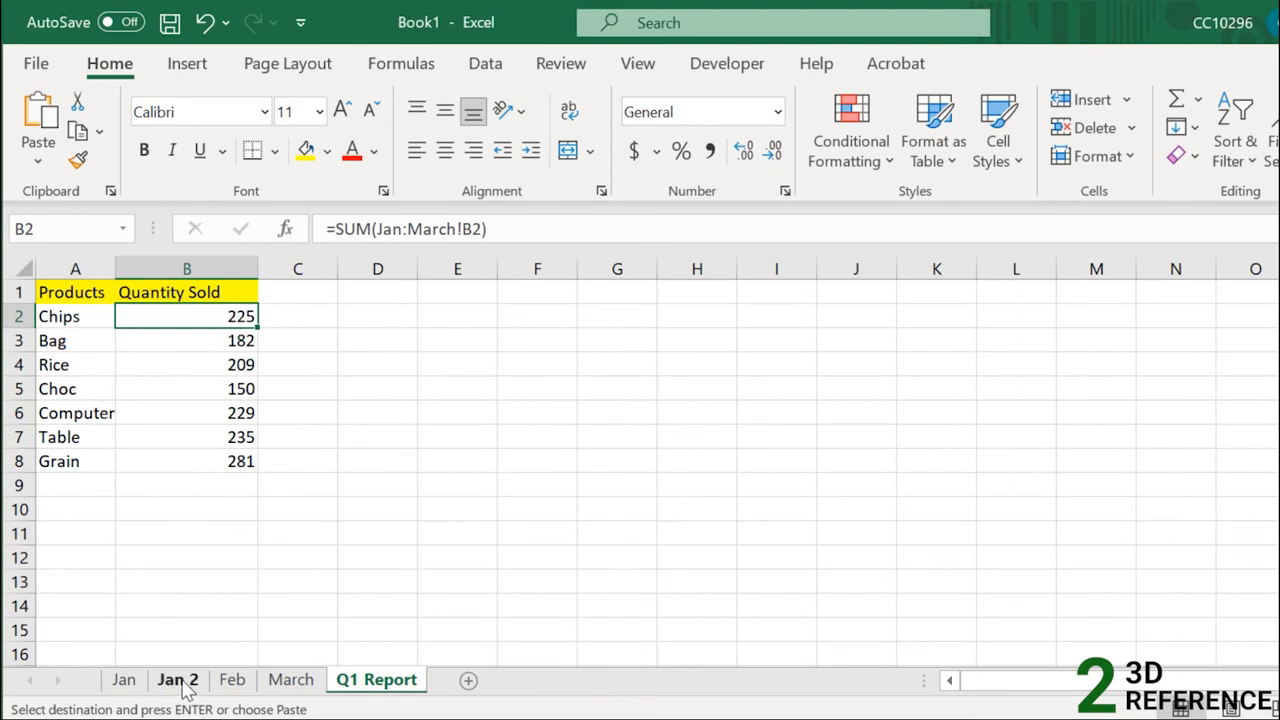
{"action": "left_click", "coordinate": [128, 684]}
{"action": "left_click", "coordinate": [279, 686]}
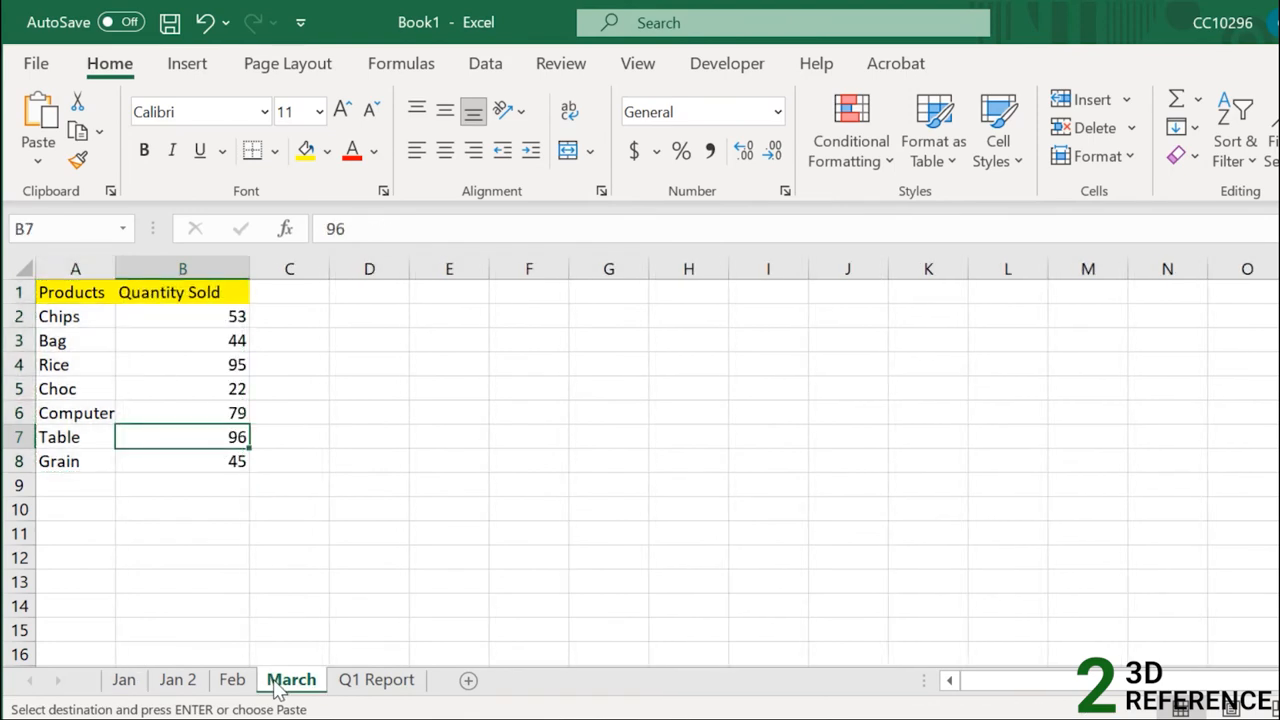
{"action": "left_click", "coordinate": [348, 681]}
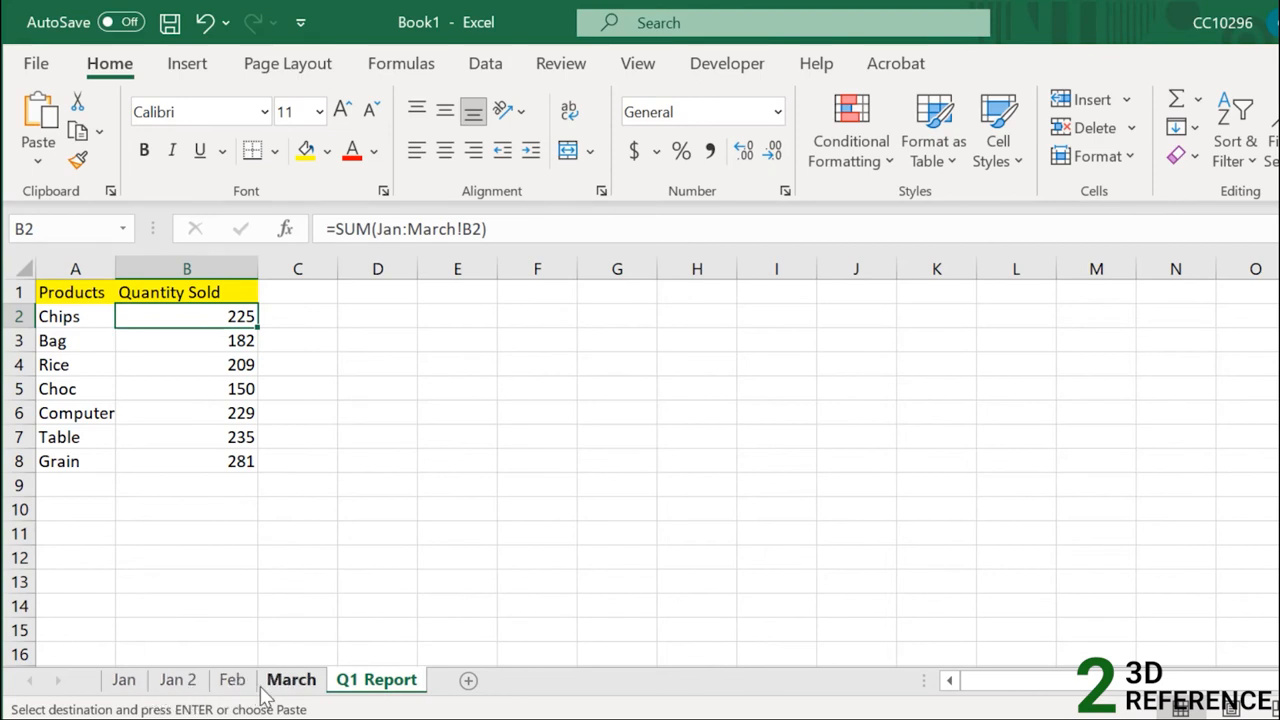
Add a new worksheet between March and Q1 Report and name it Dec
{"action": "left_click", "coordinate": [468, 681]}
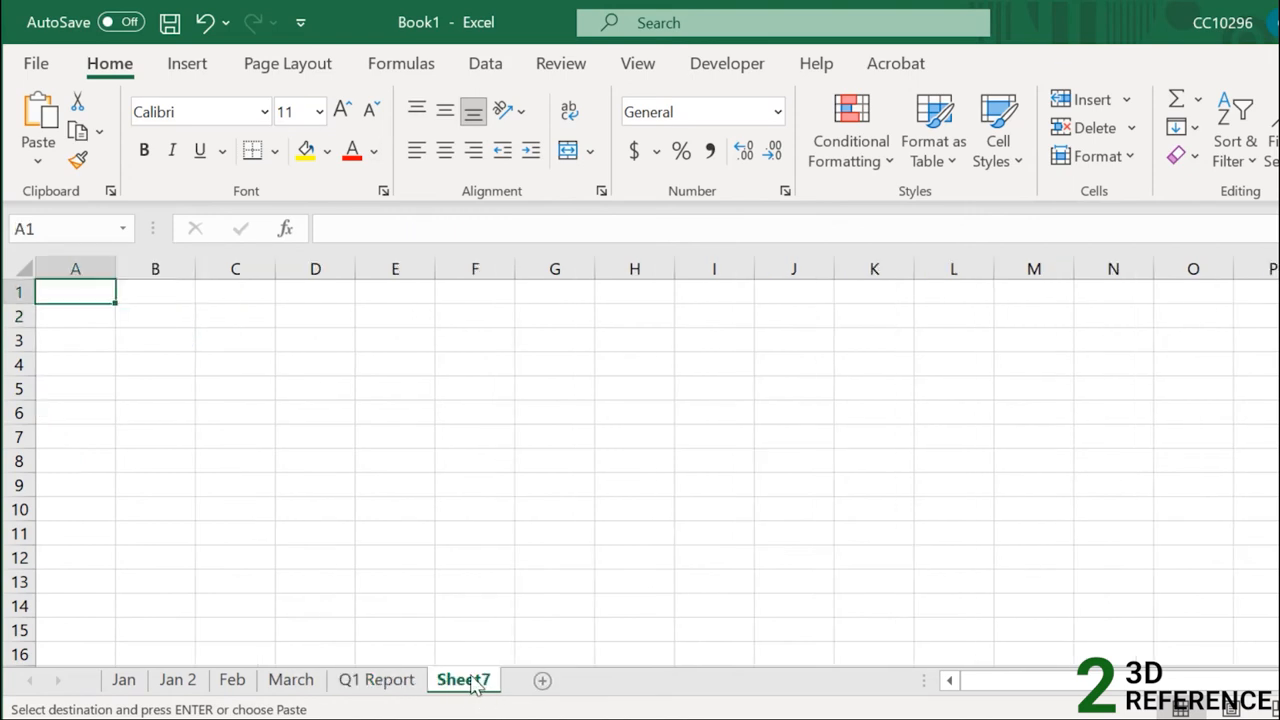
{"action": "left_click_drag", "start_coordinate": [355, 700], "coordinate": [350, 698]}
{"action": "double_click", "coordinate": [355, 683]}
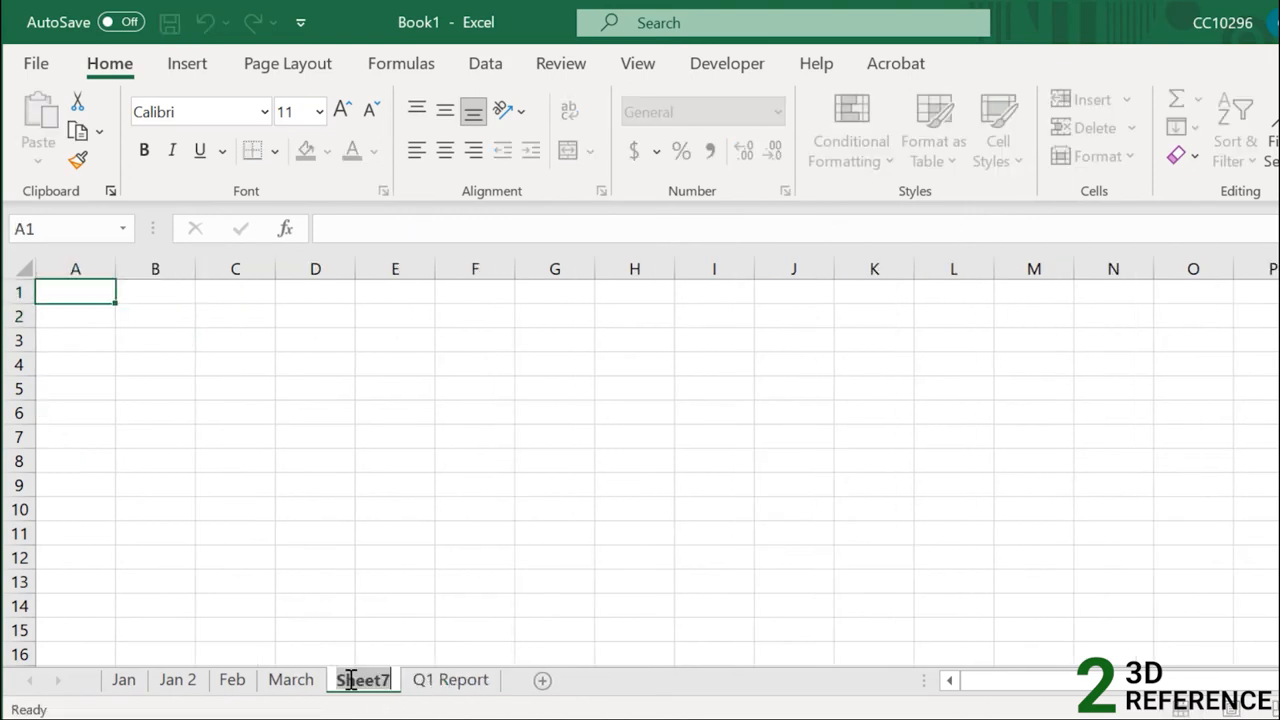
{"action": "type", "text": "Dec"}
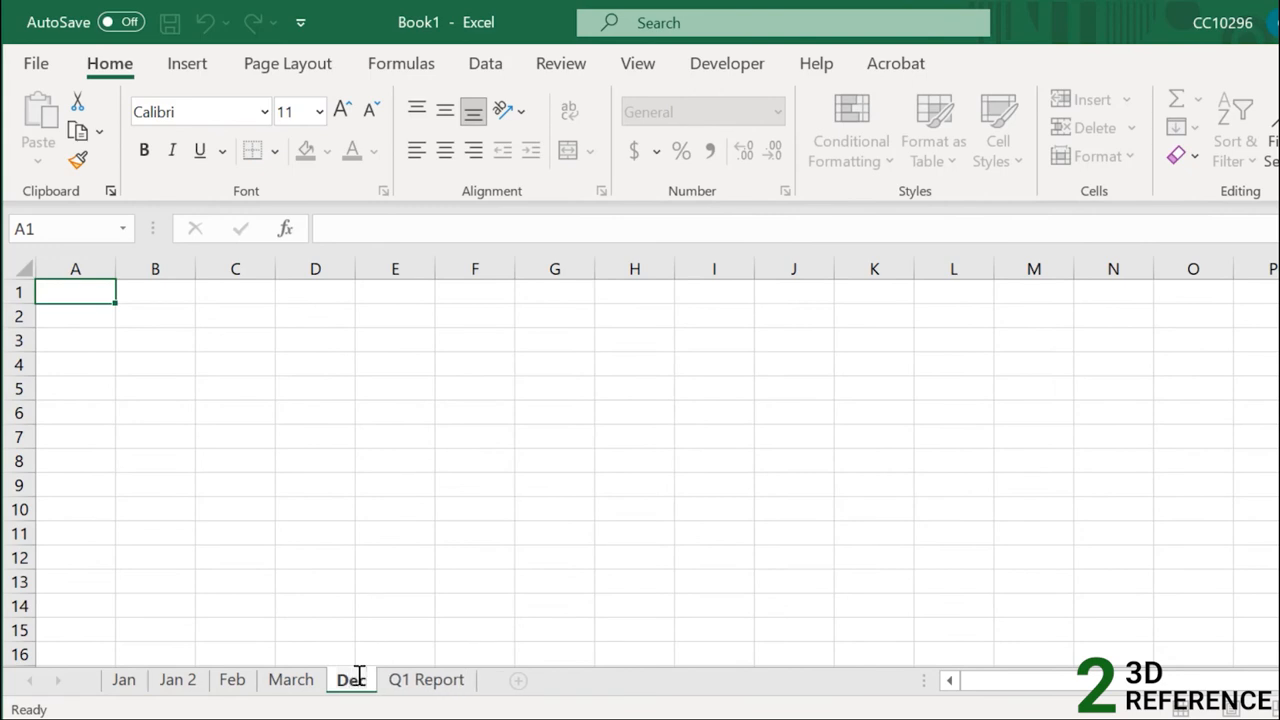
{"action": "key", "text": "Return"}
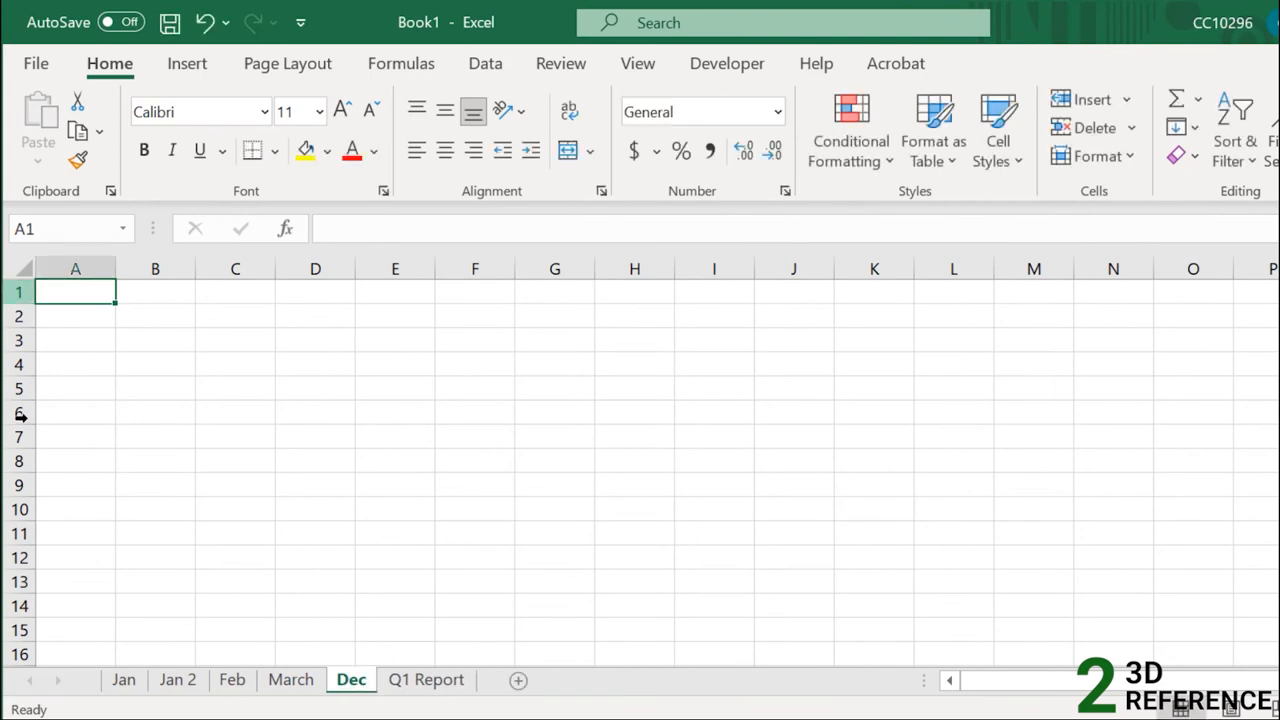
Copy the product table A1:B8 from the March sheet into the Dec sheet and widen column B
{"action": "left_click", "coordinate": [297, 684]}
{"action": "left_click_drag", "start_coordinate": [88, 290], "coordinate": [224, 452]}
{"action": "key", "text": "ctrl+c"}
{"action": "left_click", "coordinate": [352, 682]}
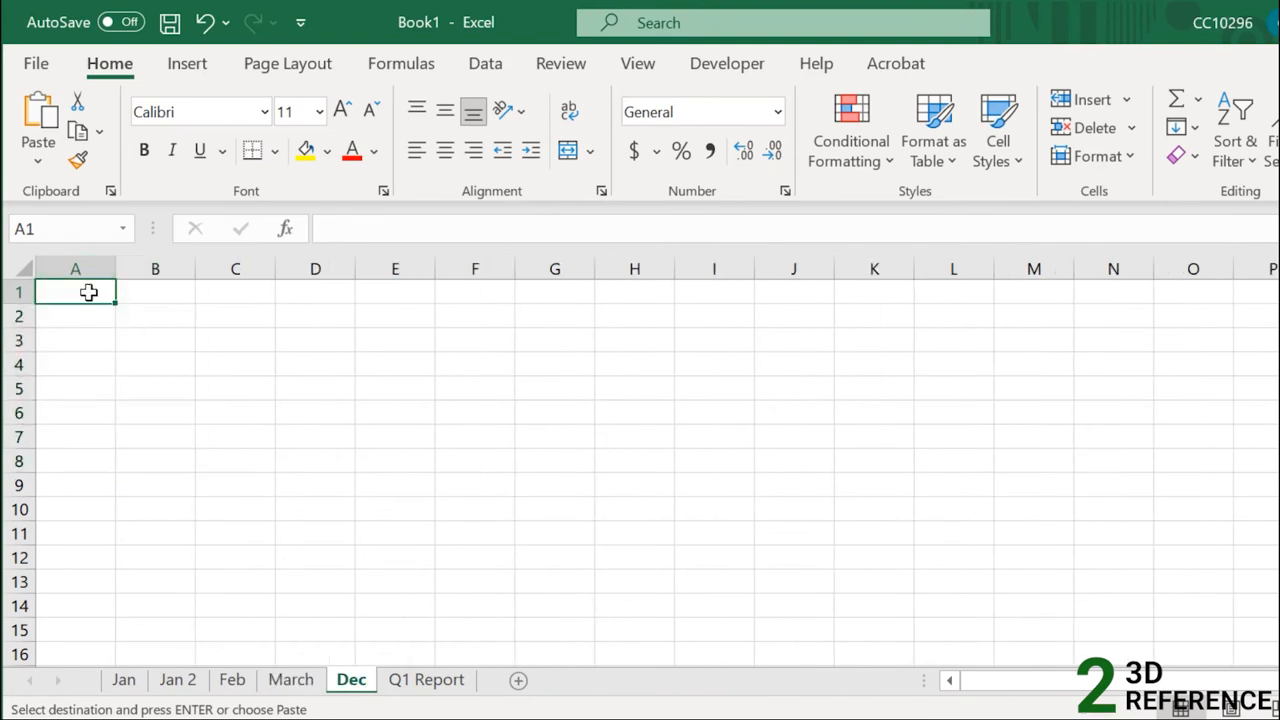
{"action": "key", "text": "ctrl+v"}
{"action": "left_click_drag", "start_coordinate": [195, 269], "coordinate": [304, 271]}
Set all Quantity Sold values in B2:B8 of the Dec sheet to 0
{"action": "left_click", "coordinate": [256, 336]}
{"action": "left_click_drag", "start_coordinate": [260, 317], "coordinate": [266, 451]}
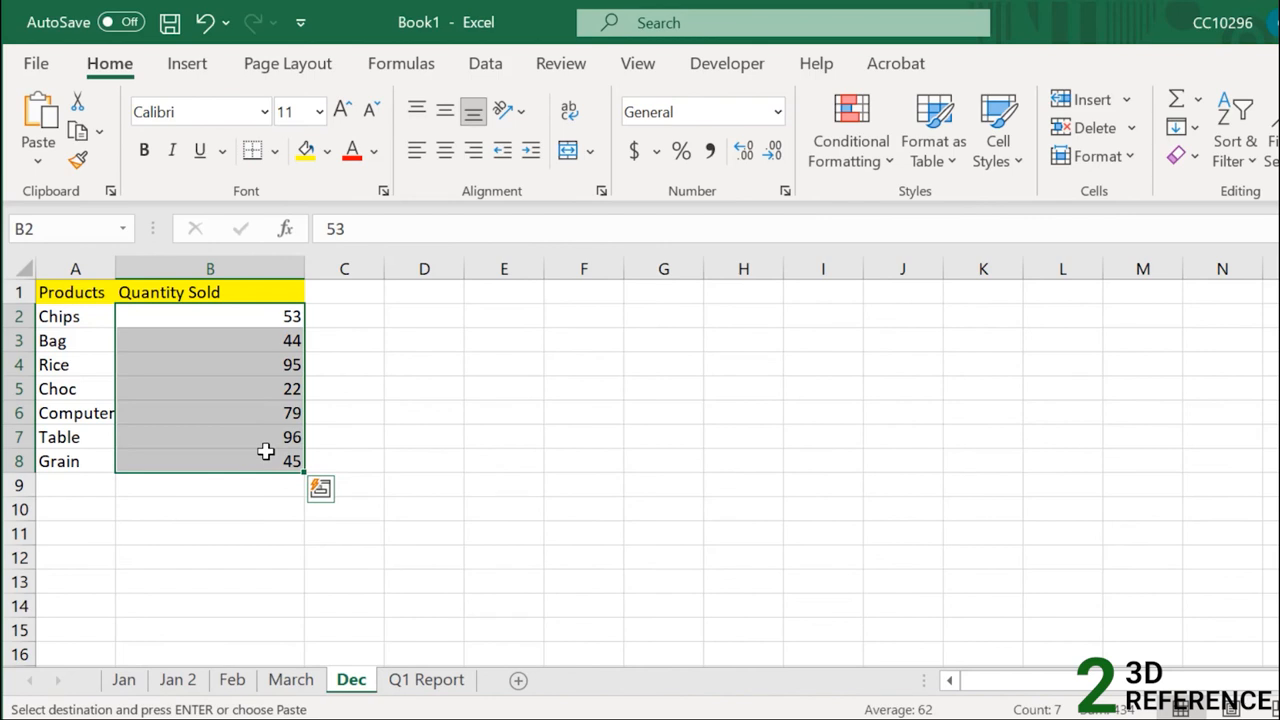
{"action": "type", "text": "0"}
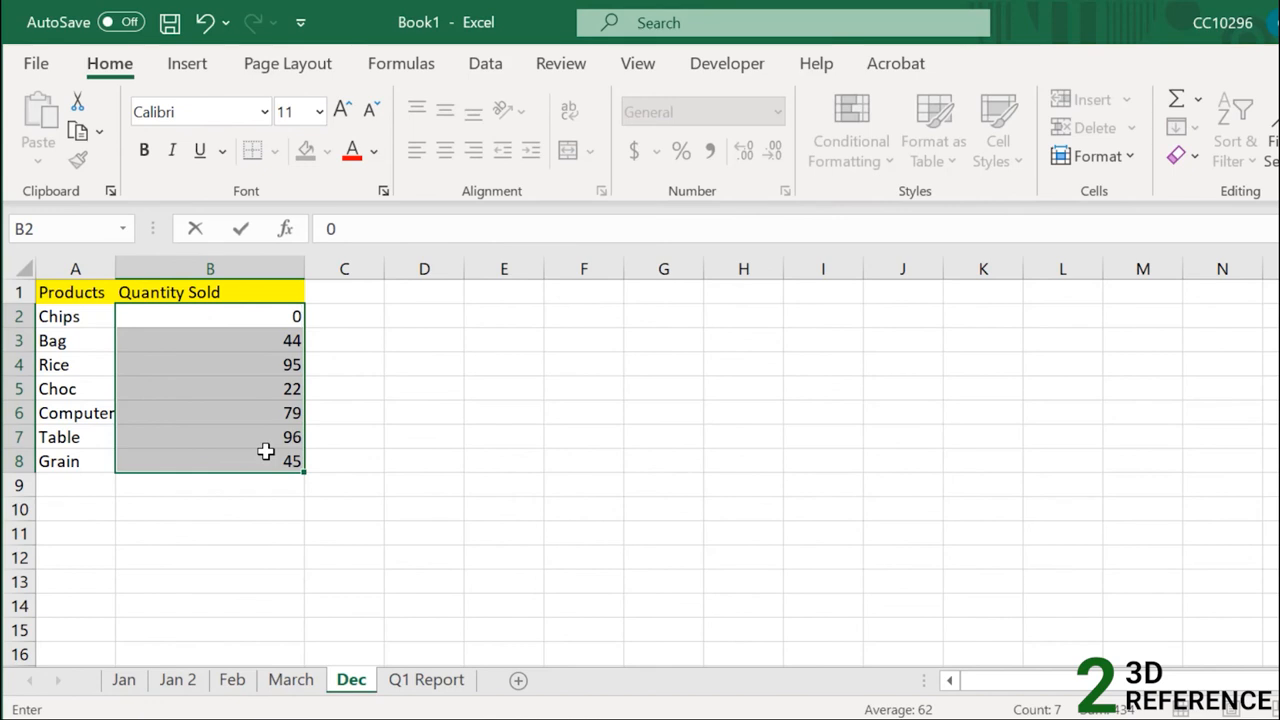
{"action": "key", "text": "ctrl+Return"}
{"action": "left_click", "coordinate": [266, 440]}
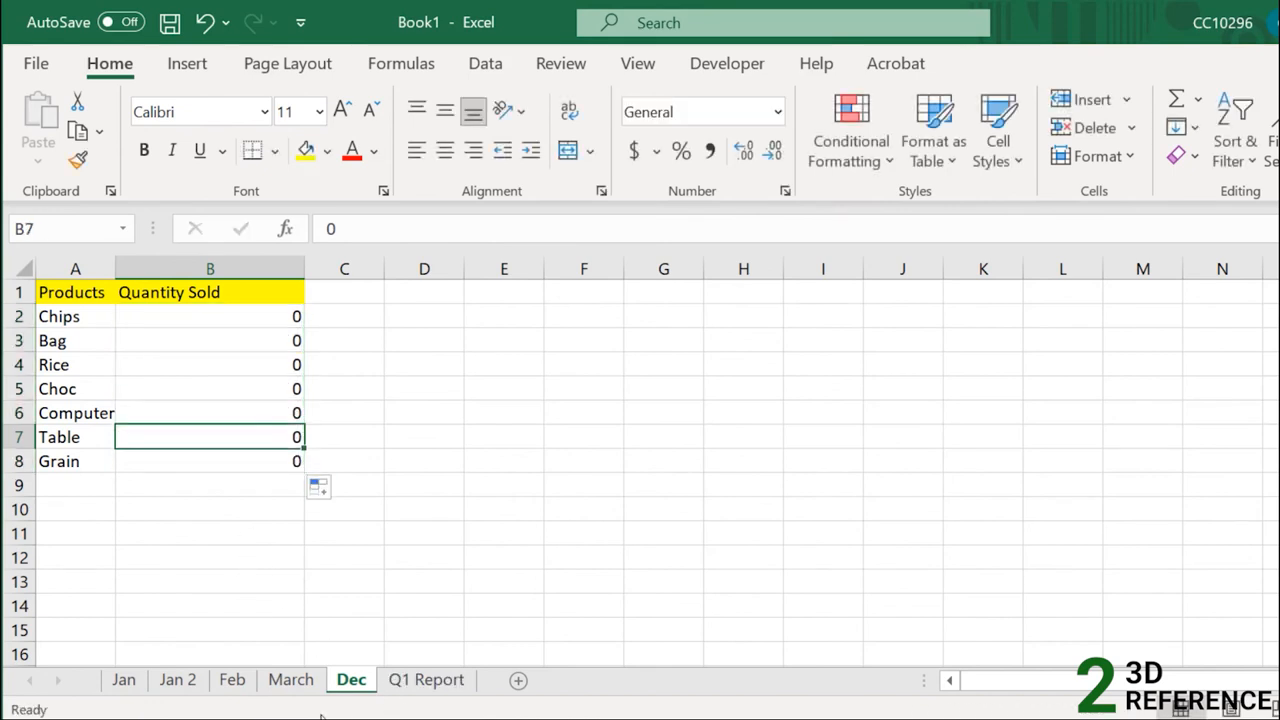
Move the Jan 2 sheet to between March and Dec and rename it April
{"action": "mouse_move", "coordinate": [186, 683]}
{"action": "left_mouse_down"}
{"action": "mouse_move", "coordinate": [316, 697]}
{"action": "mouse_move", "coordinate": [351, 665]}
{"action": "mouse_move", "coordinate": [319, 697]}
{"action": "left_mouse_up"}
{"action": "right_click", "coordinate": [308, 682]}
{"action": "type", "text": "r"}
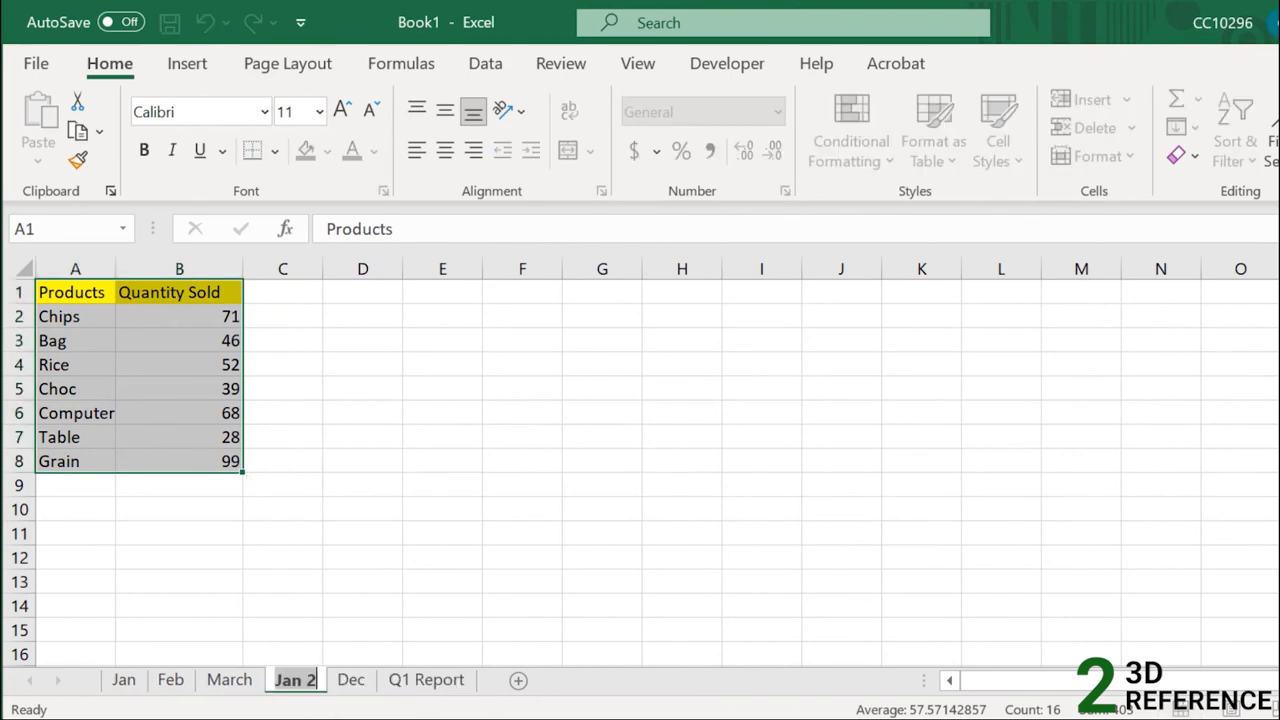
{"action": "type", "text": "April"}
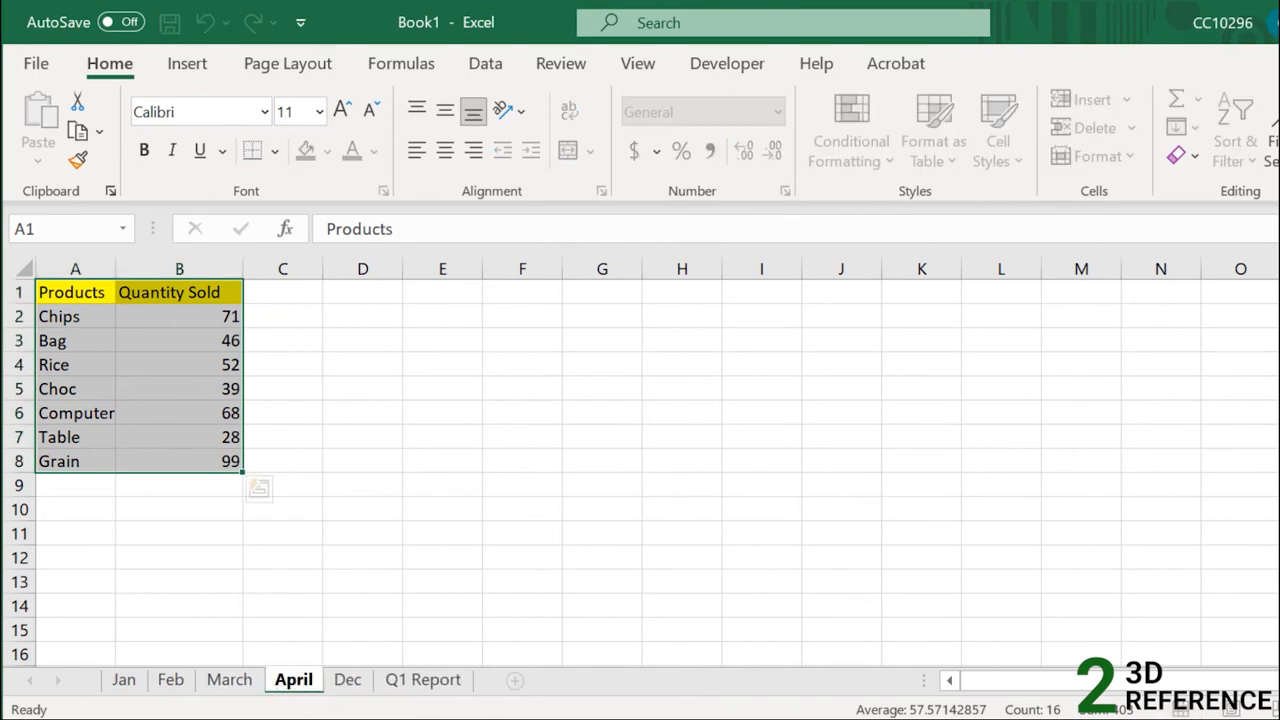
{"action": "key", "text": "Return"}
Add a new worksheet after April and rename the Q1 Report sheet as Annual Report
{"action": "left_click", "coordinate": [515, 680]}
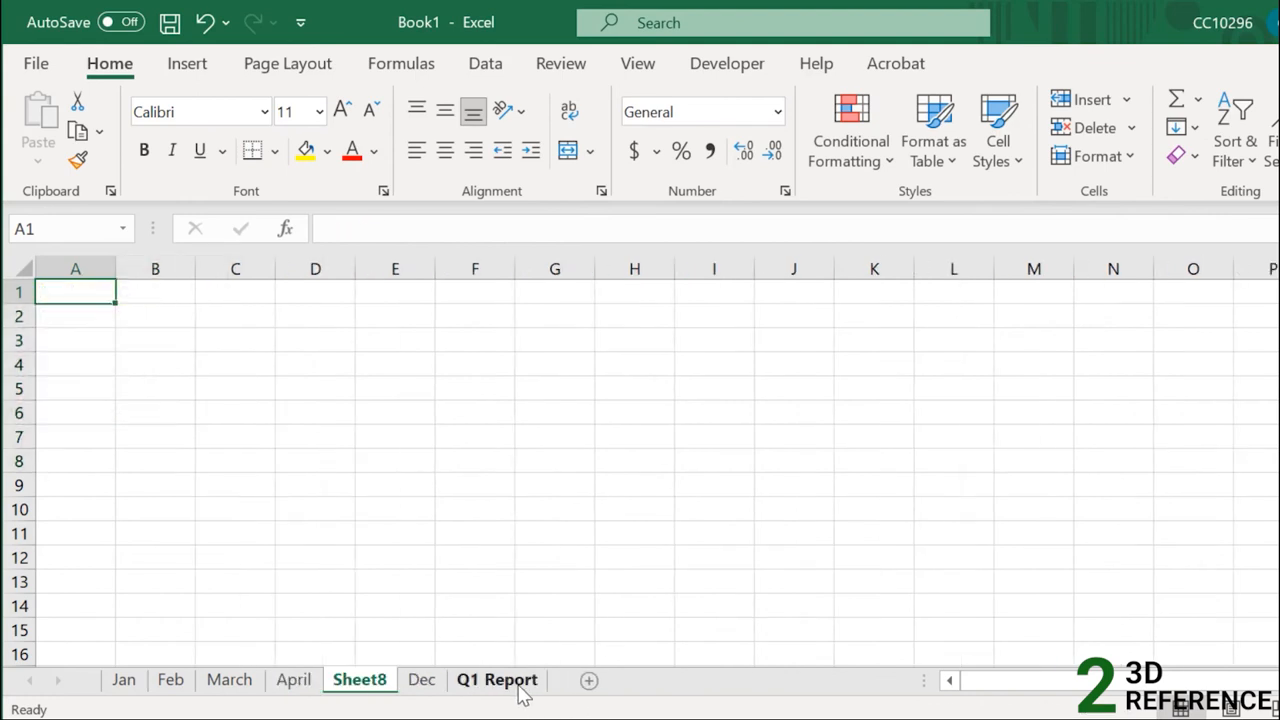
{"action": "left_click", "coordinate": [478, 688]}
{"action": "right_click", "coordinate": [478, 688]}
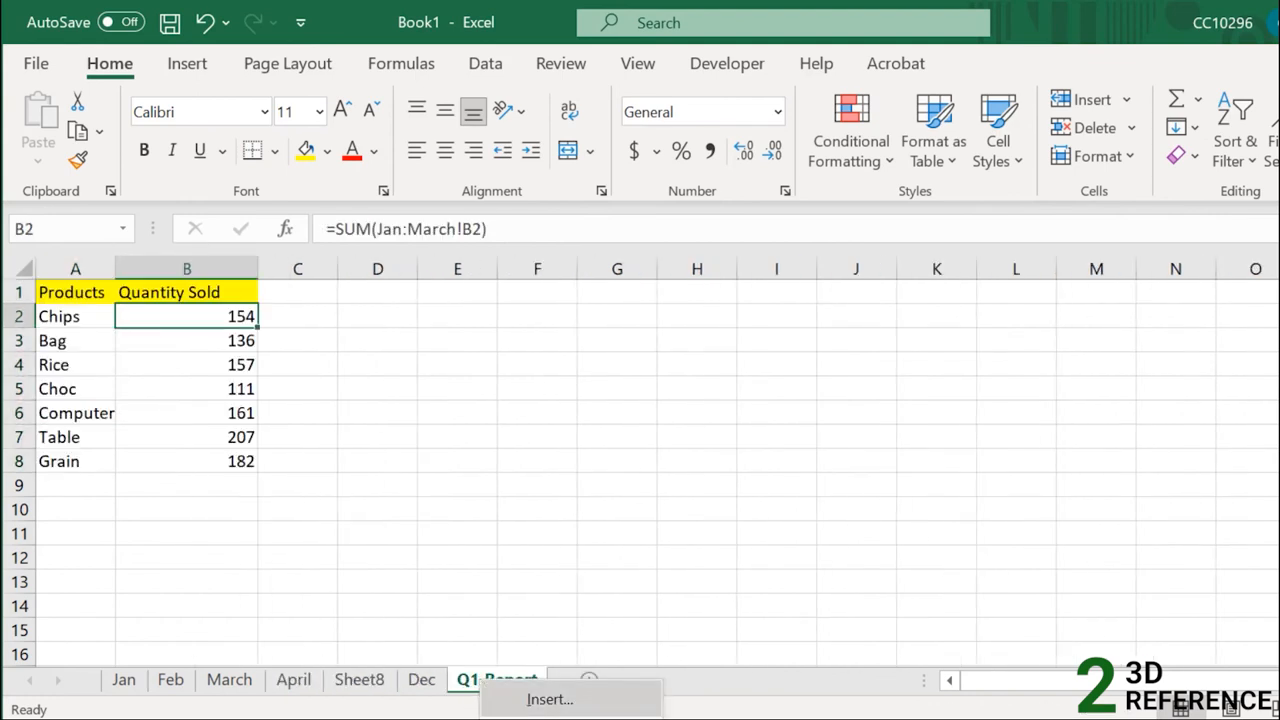
{"action": "type", "text": "An"}
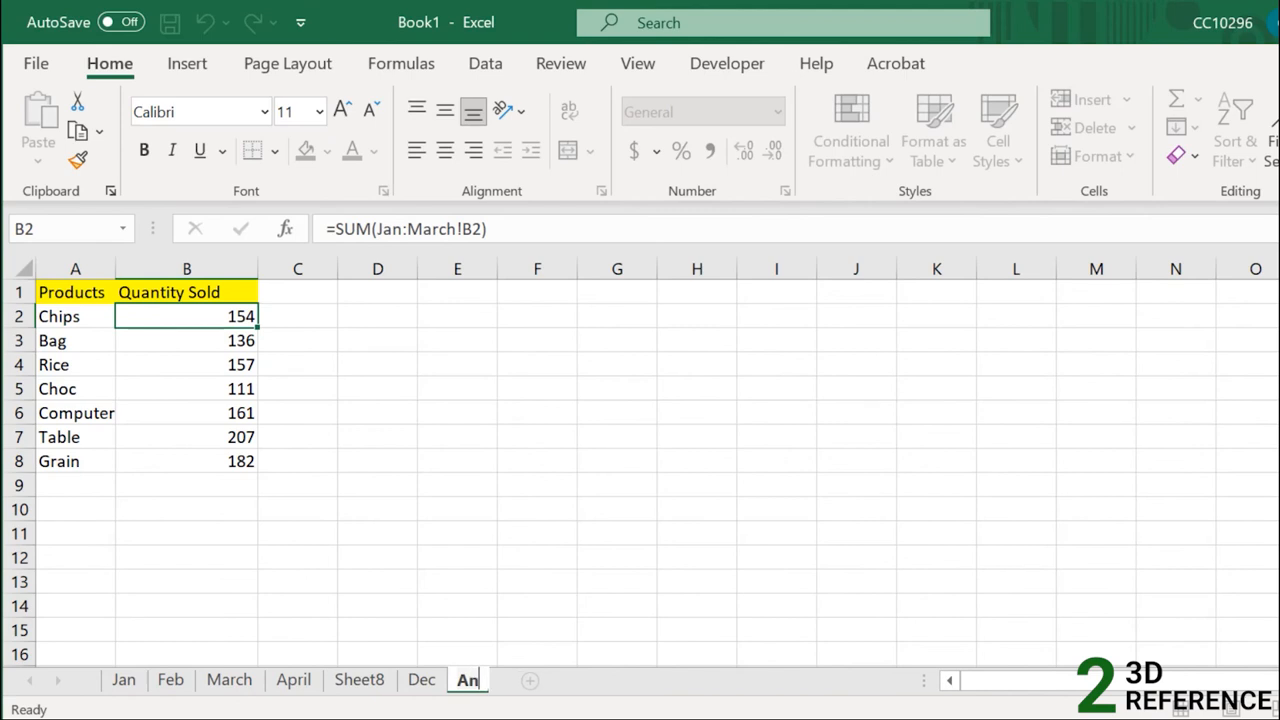
{"action": "type", "text": "nual Report"}
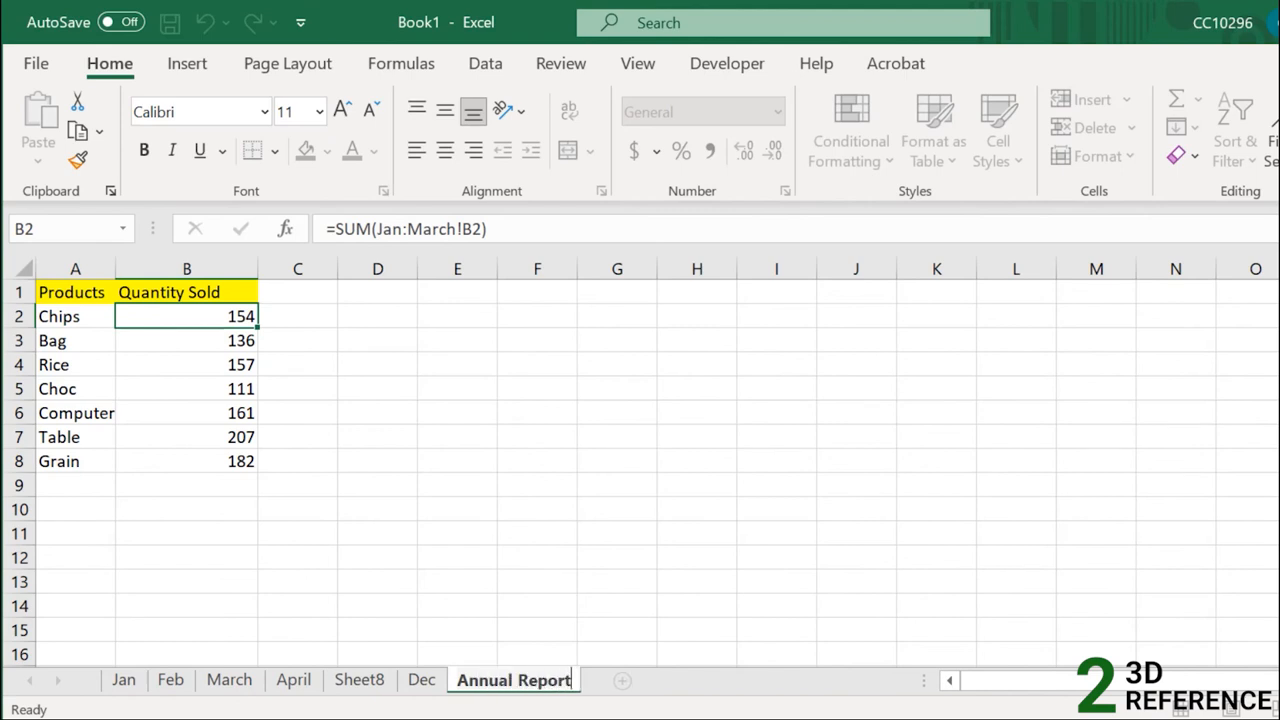
{"action": "key", "text": "Return"}
Rename the blank sheet between April and Dec as May
{"action": "left_click", "coordinate": [362, 682]}
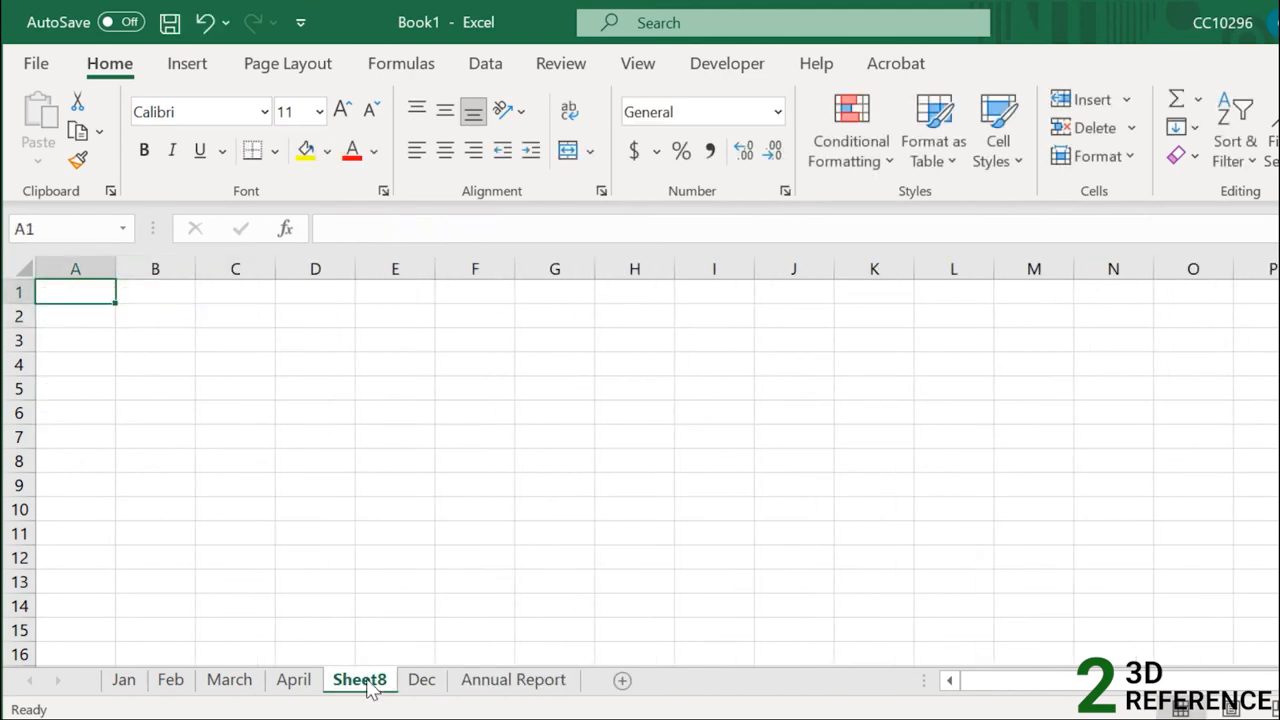
{"action": "right_click", "coordinate": [366, 682]}
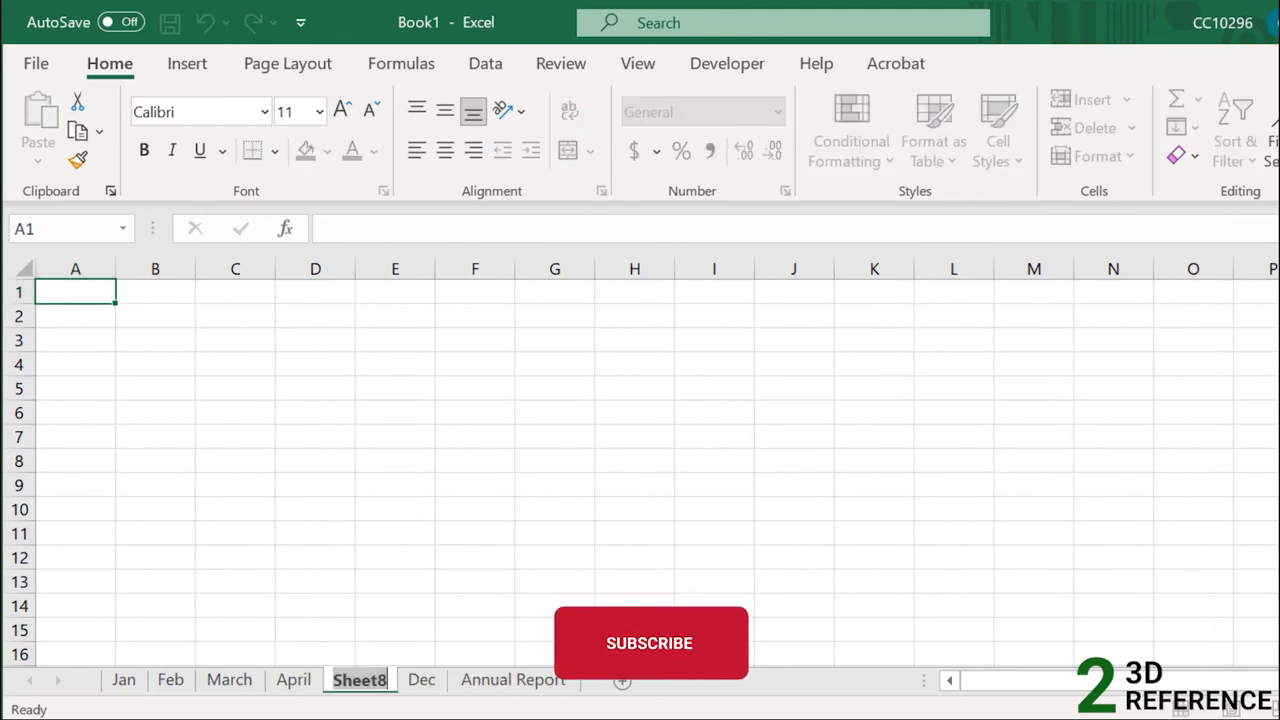
{"action": "type", "text": "May"}
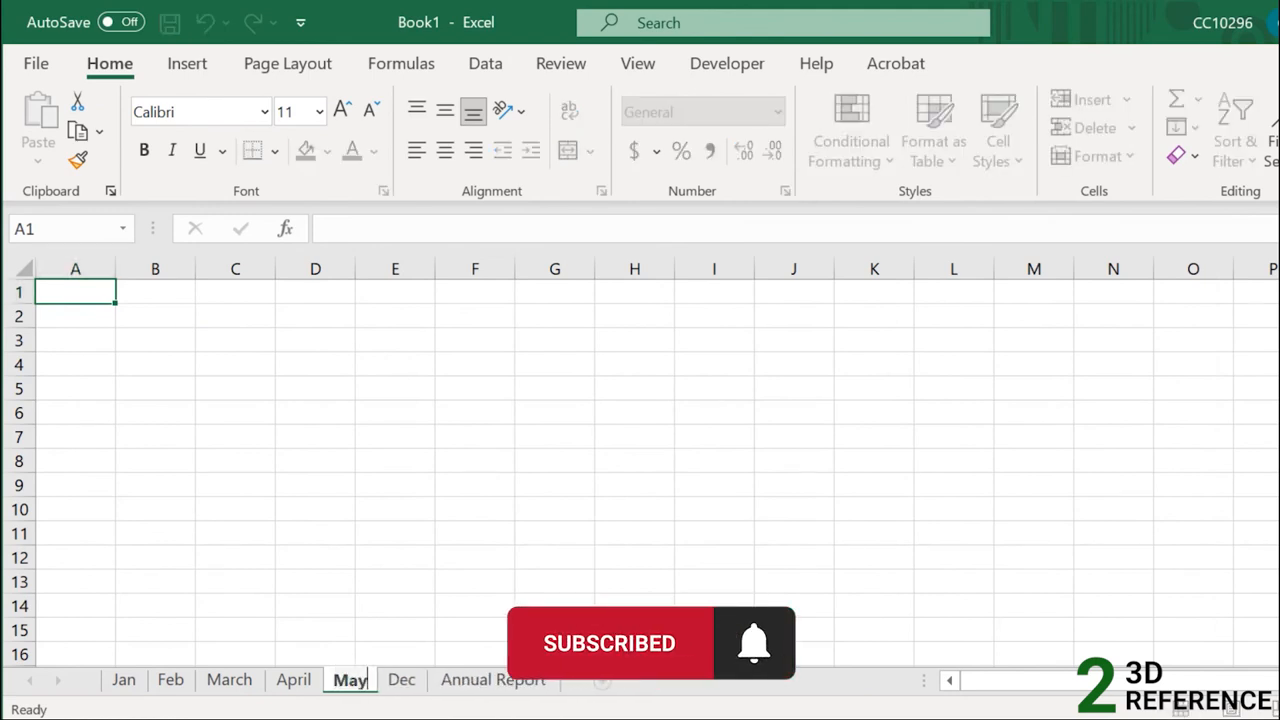
{"action": "key", "text": "Return"}
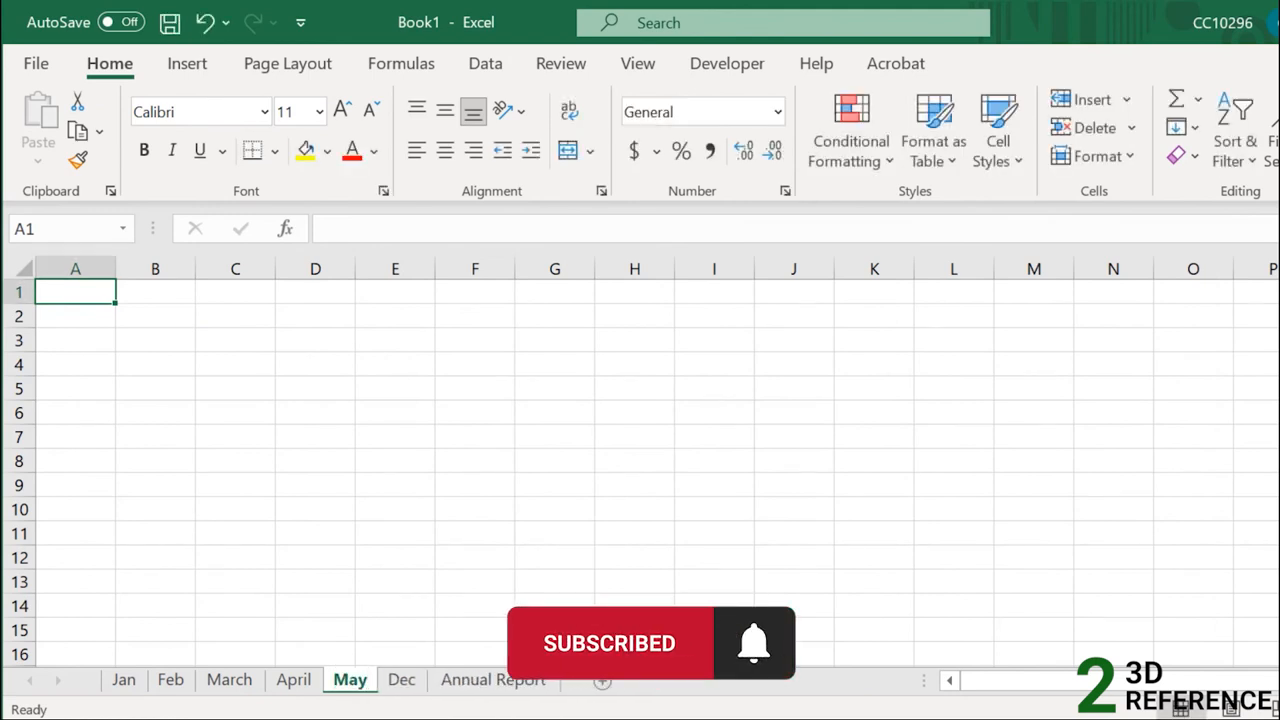
Copy the product table A1:B8 from the March sheet into the May sheet and widen column B
{"action": "left_click", "coordinate": [229, 680]}
{"action": "key", "text": "ctrl+c"}
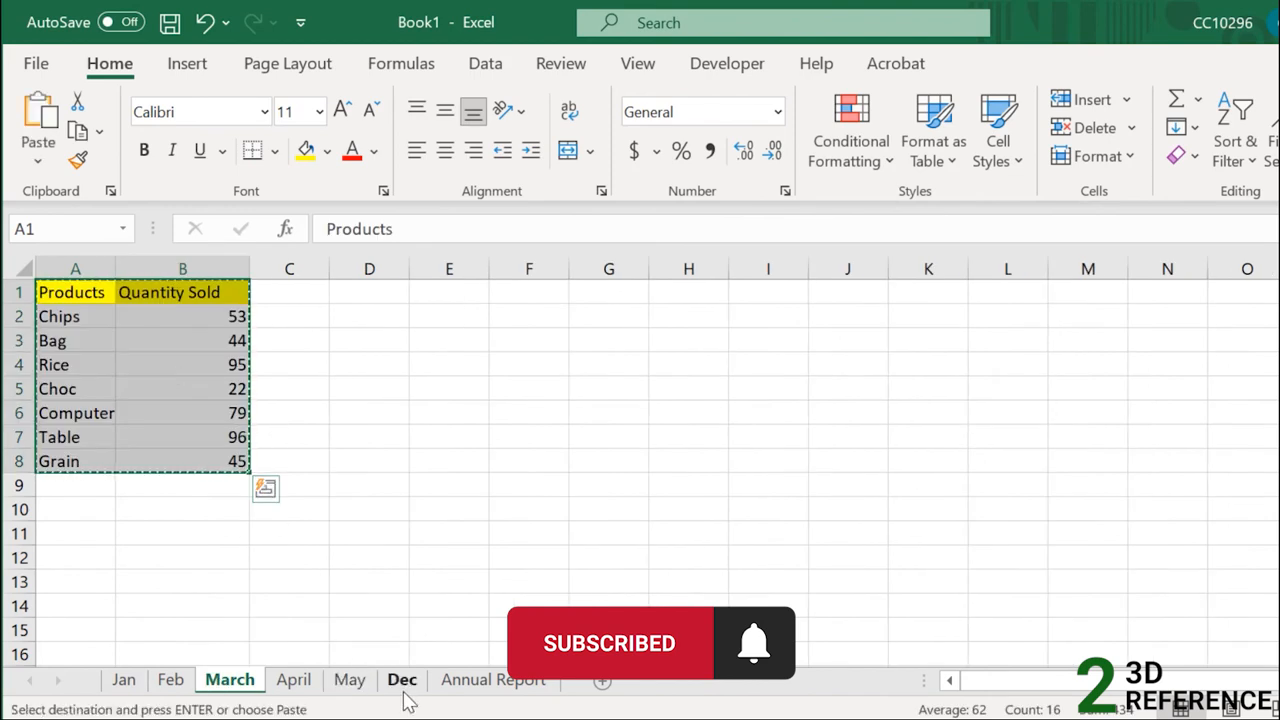
{"action": "left_click", "coordinate": [366, 689]}
{"action": "key", "text": "ctrl+v"}
{"action": "left_click", "coordinate": [149, 346]}
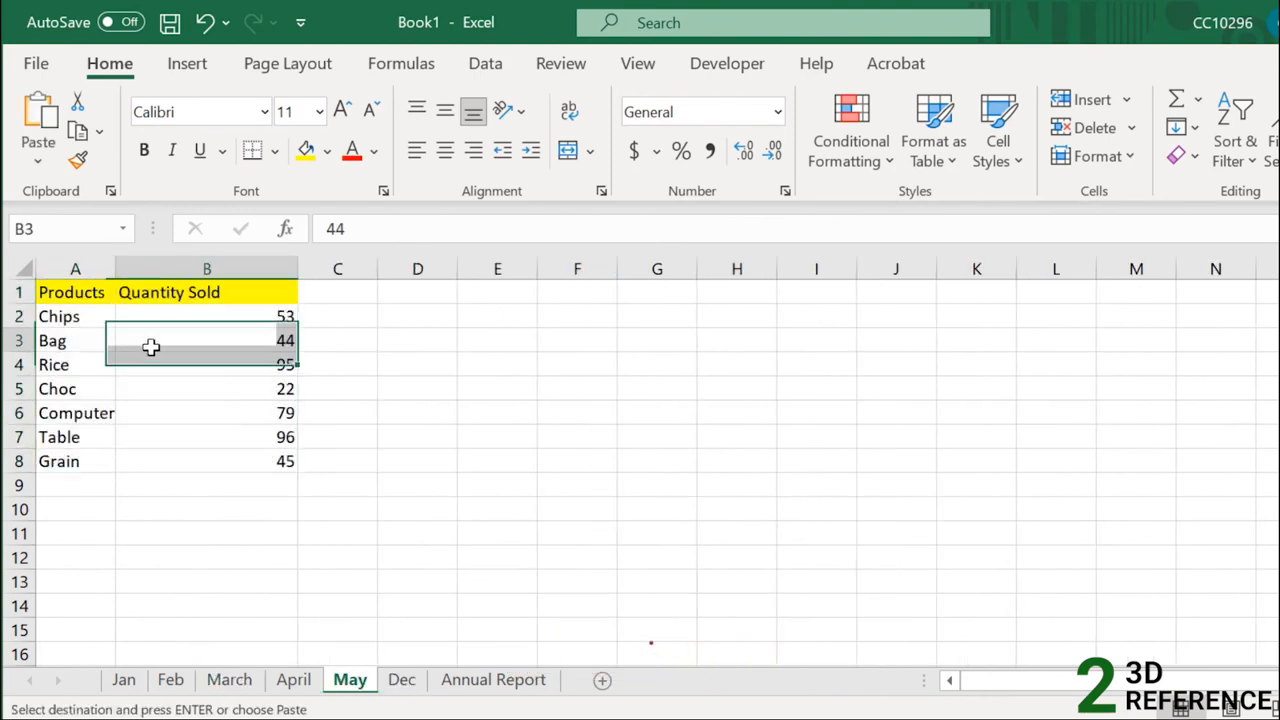
Change the Chips formula in cell B2 of the Annual Report sheet to =SUM(Jan:Dec!B2)
{"action": "left_click", "coordinate": [517, 690]}
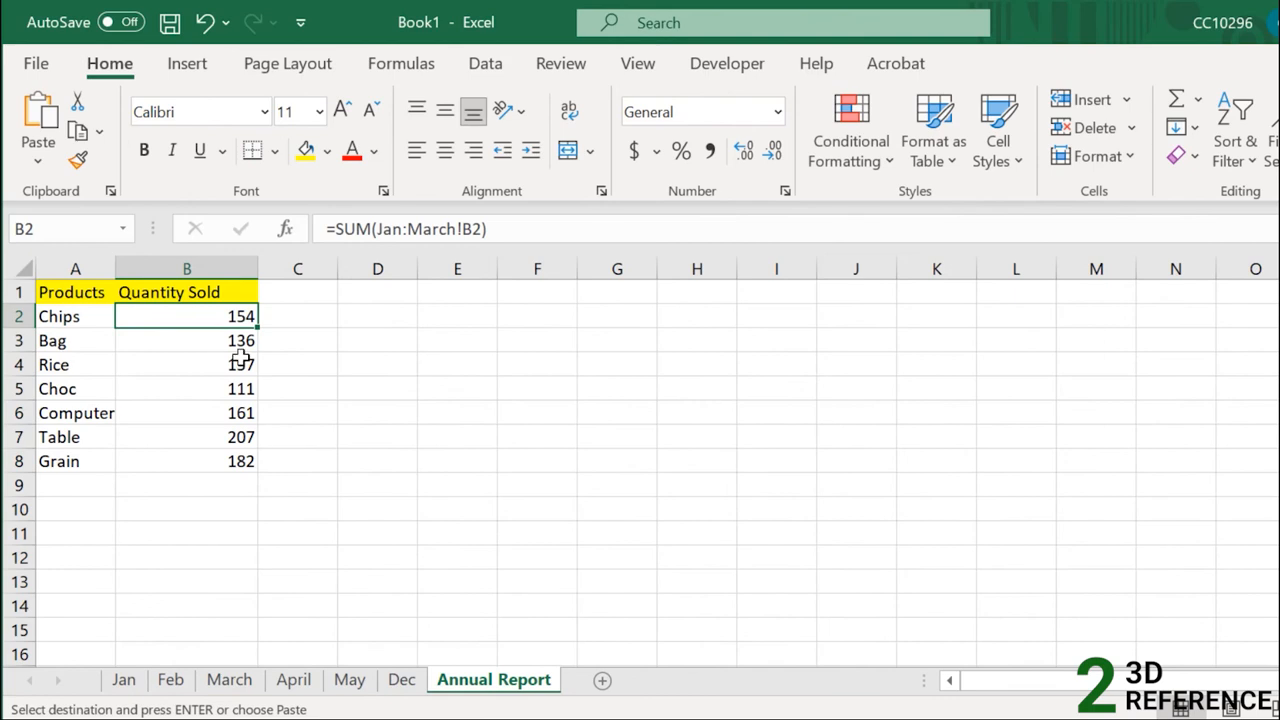
{"action": "left_click", "coordinate": [459, 228]}
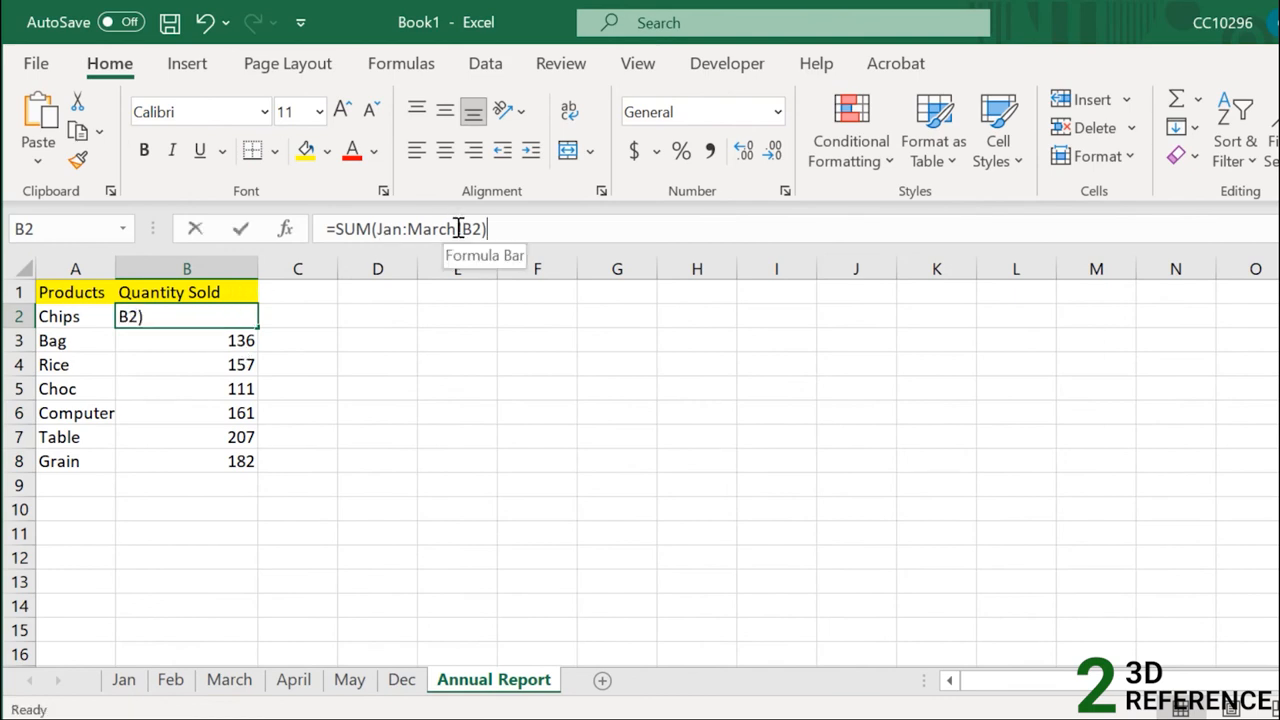
{"action": "left_click_drag", "start_coordinate": [452, 227], "coordinate": [410, 226]}
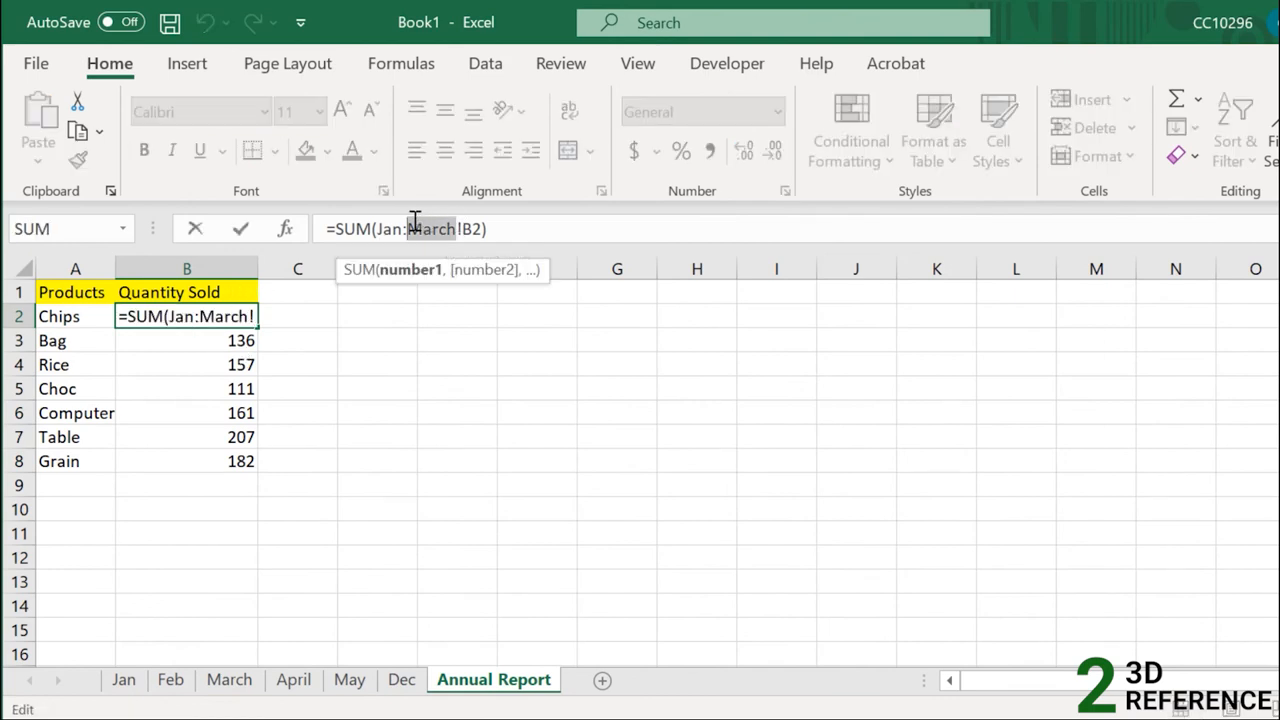
{"action": "type", "text": "De"}
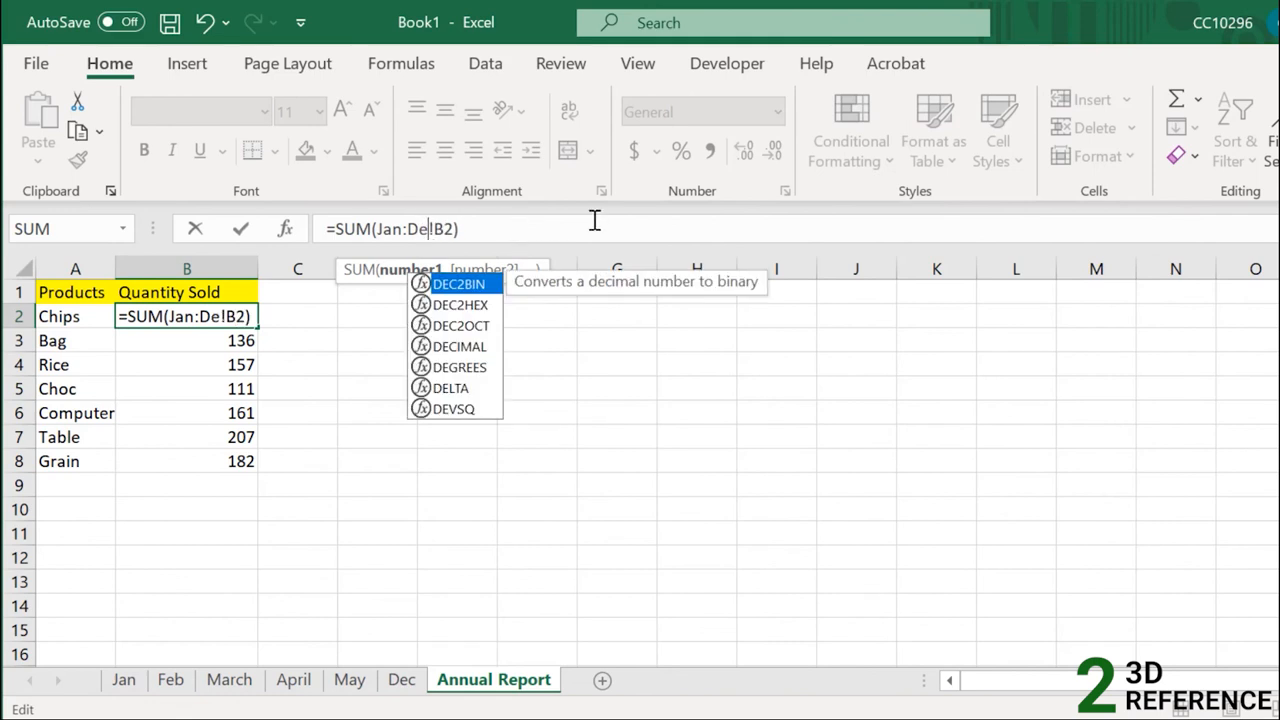
{"action": "type", "text": "c"}
{"action": "left_click", "coordinate": [540, 229]}
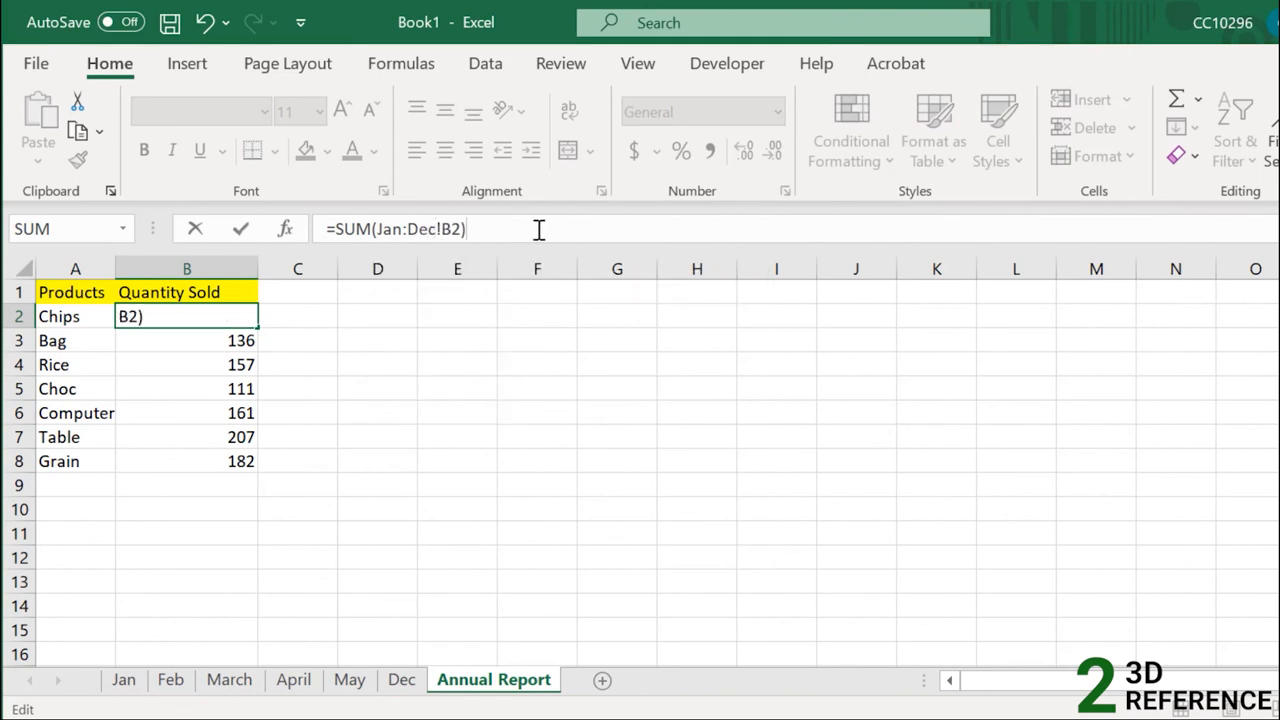
{"action": "key", "text": "Return"}
{"action": "key", "text": "Up"}
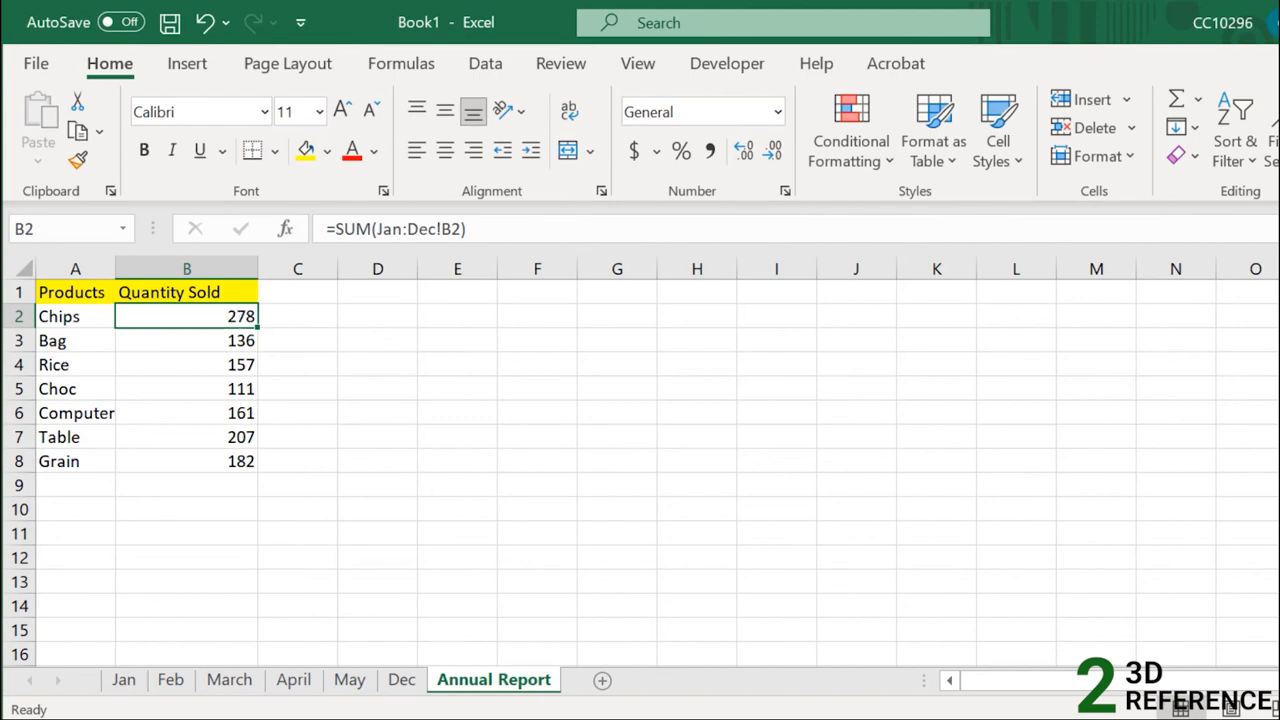
Add a new worksheet between May and Dec, and return to the Annual Report sheet
{"action": "left_click", "coordinate": [600, 684]}
{"action": "left_click_drag", "start_coordinate": [614, 690], "coordinate": [390, 708]}
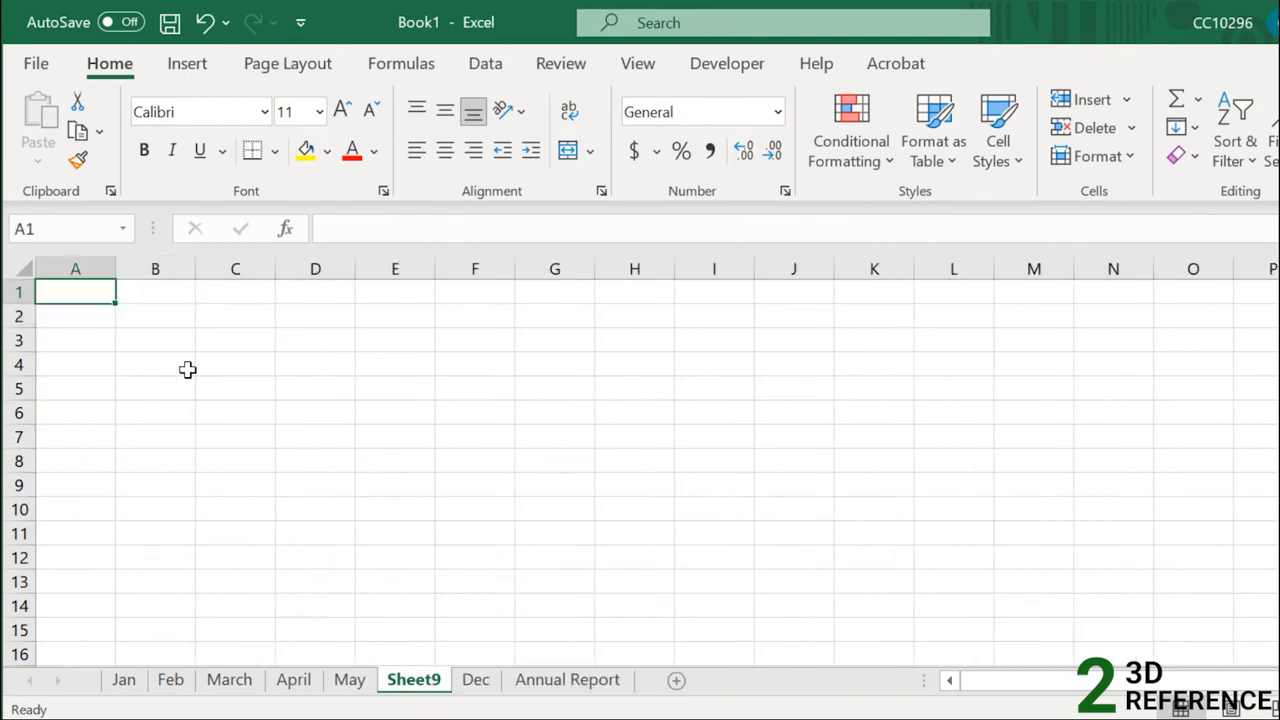
{"action": "left_click", "coordinate": [555, 690]}
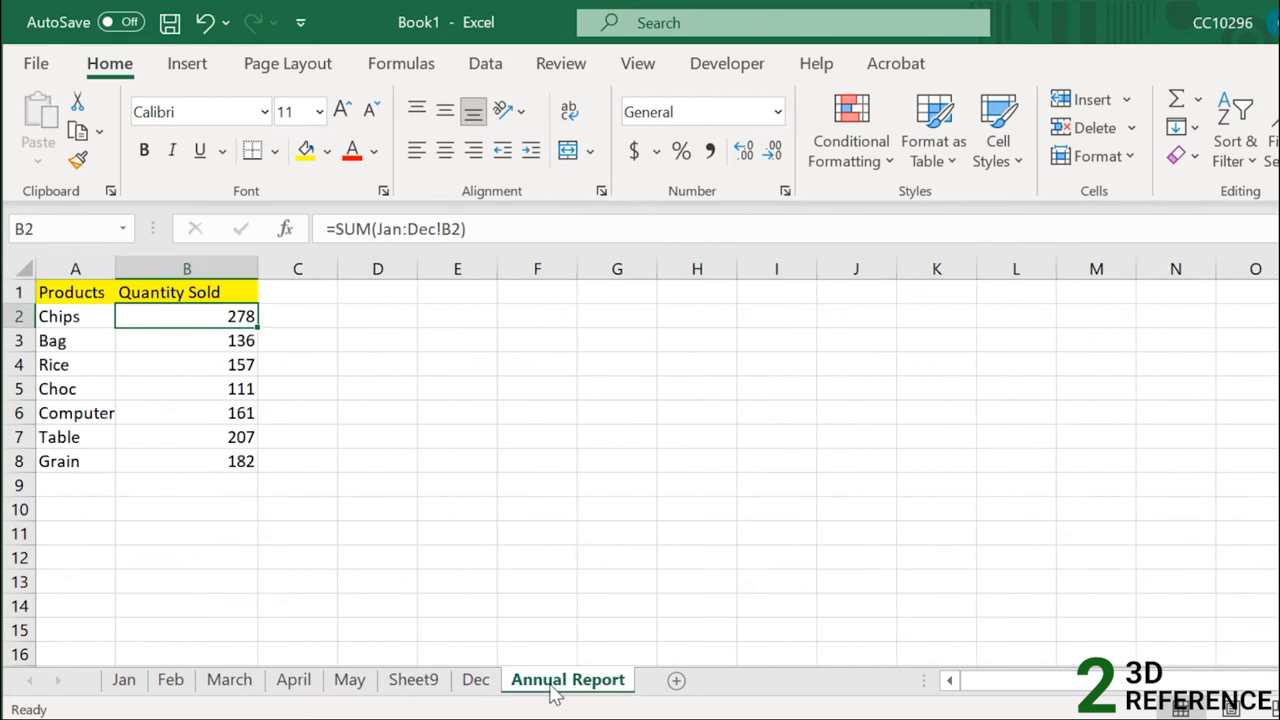